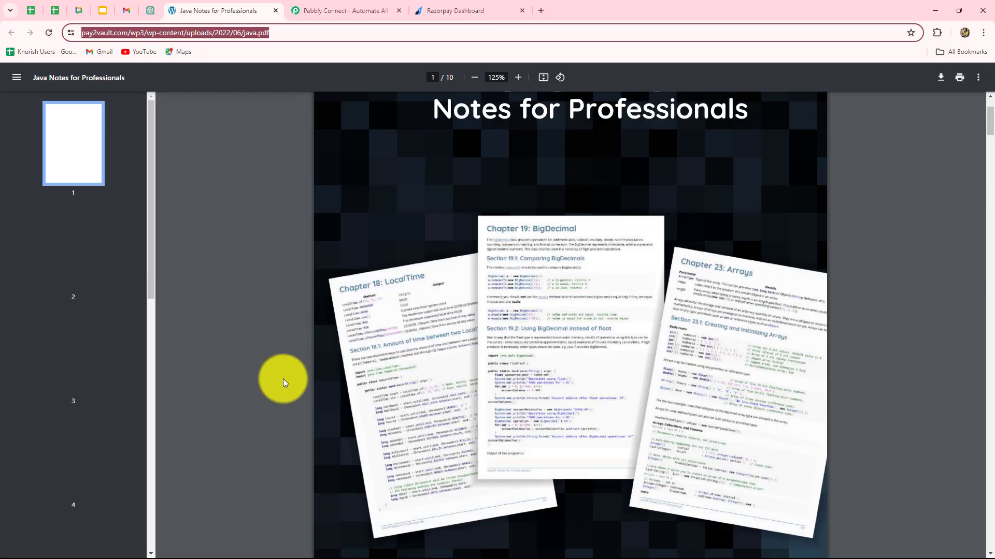
- Switch to the Gmail tab showing the CodeCrafters Academy email with the Java Notes PDF
click(126, 11)
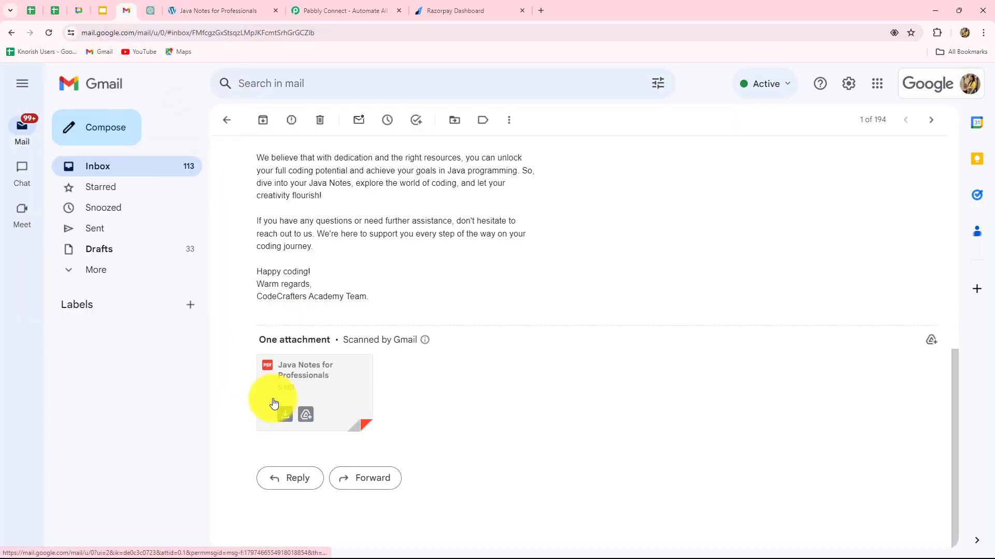
- Switch to the Razorpay Dashboard tab showing the test-mode home page
click(458, 7)
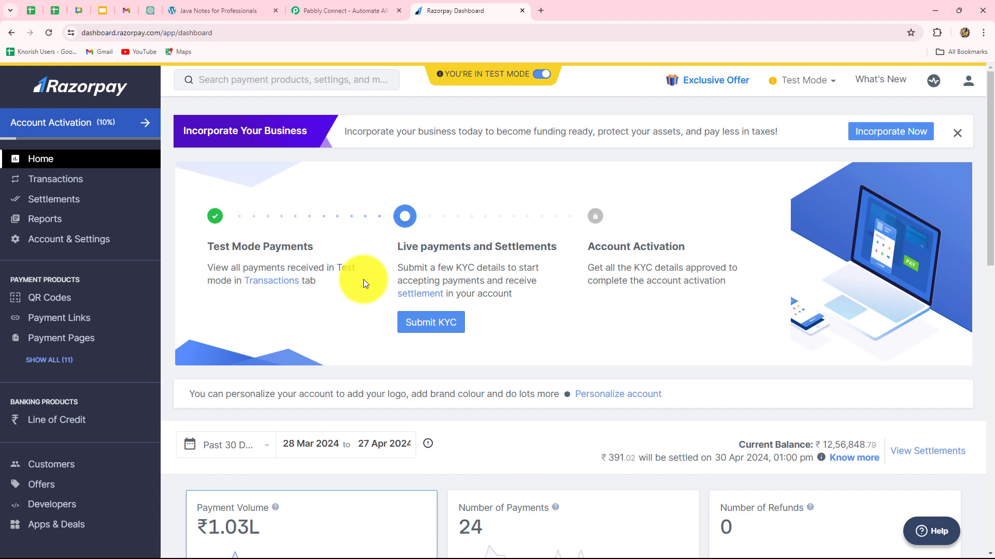
- Move to the Pabbly Connect homepage tab beside the Razorpay Dashboard with Ctrl+Shift+Tab
key(ctrl+shift+Tab)
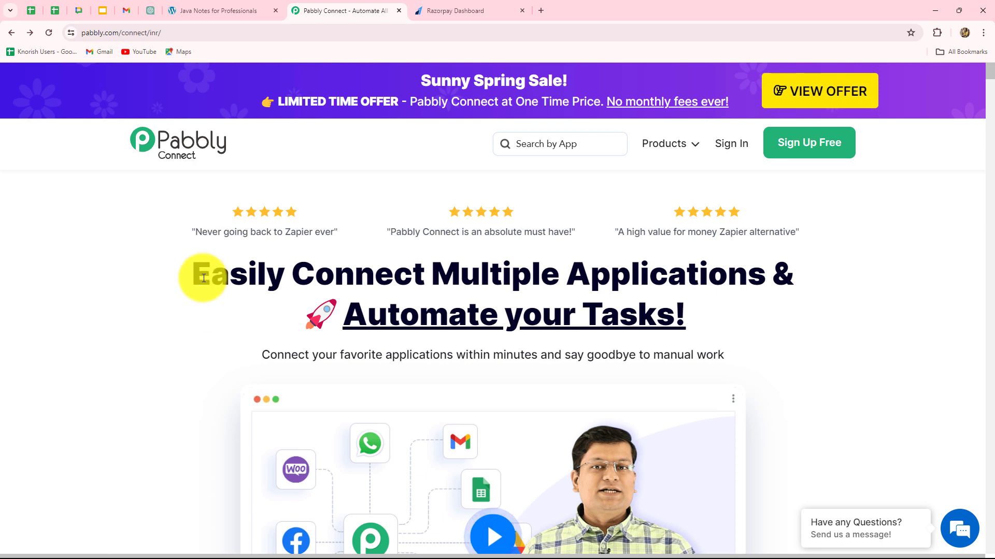
- Sign in from the Pabbly home page and launch Pabbly Connect from All Pabbly Apps
drag(206, 277, 746, 342)
click(744, 335)
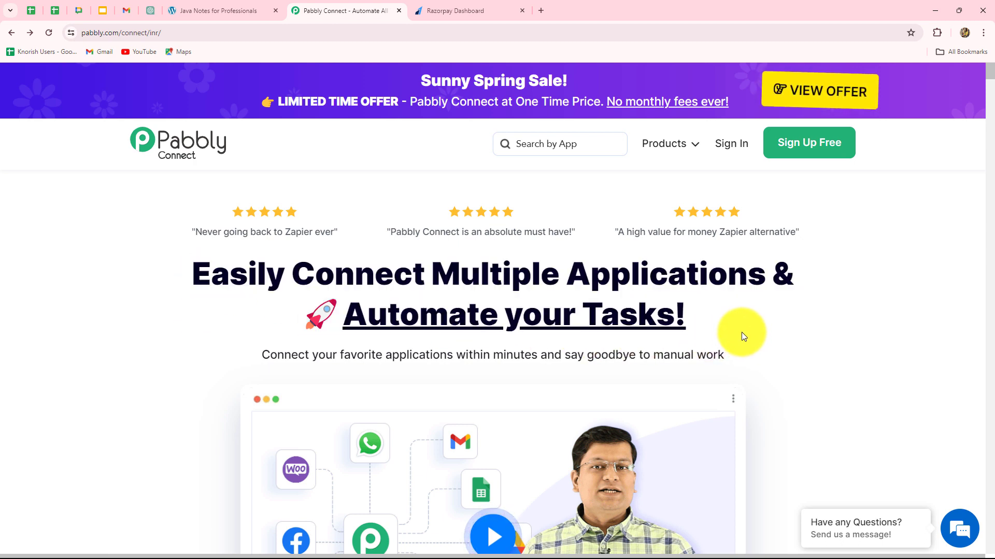
click(722, 146)
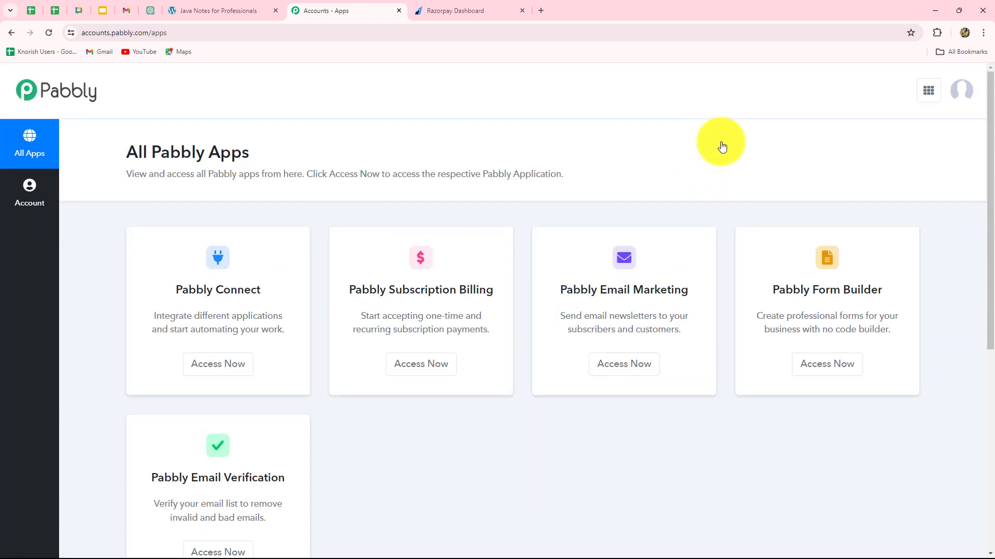
scroll(734, 466, down, 3)
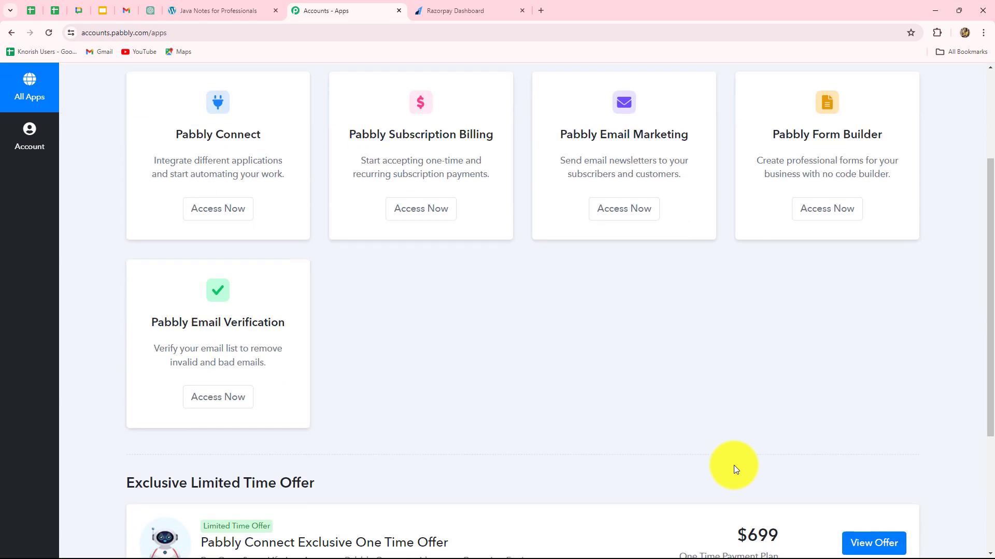
scroll(734, 465, up, 2)
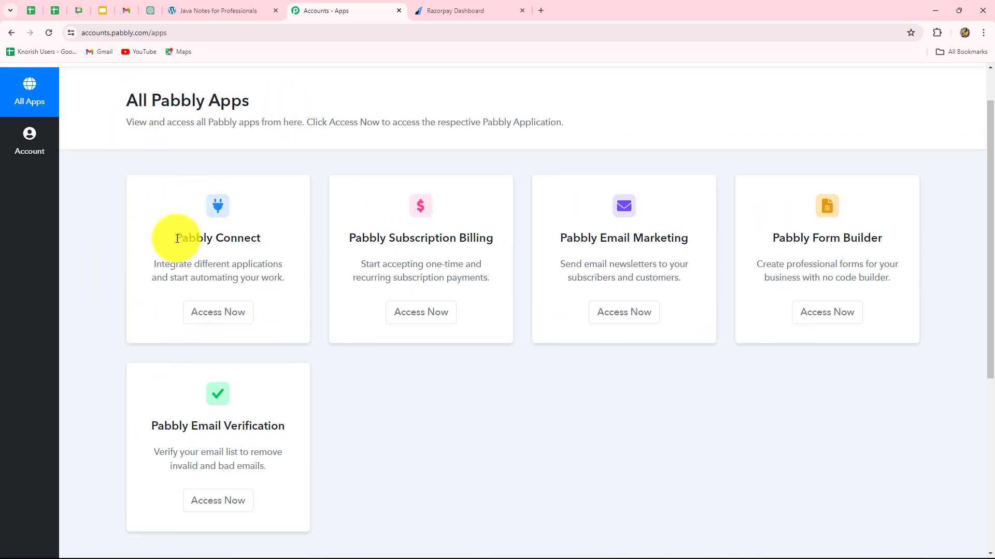
drag(179, 238, 305, 239)
click(205, 323)
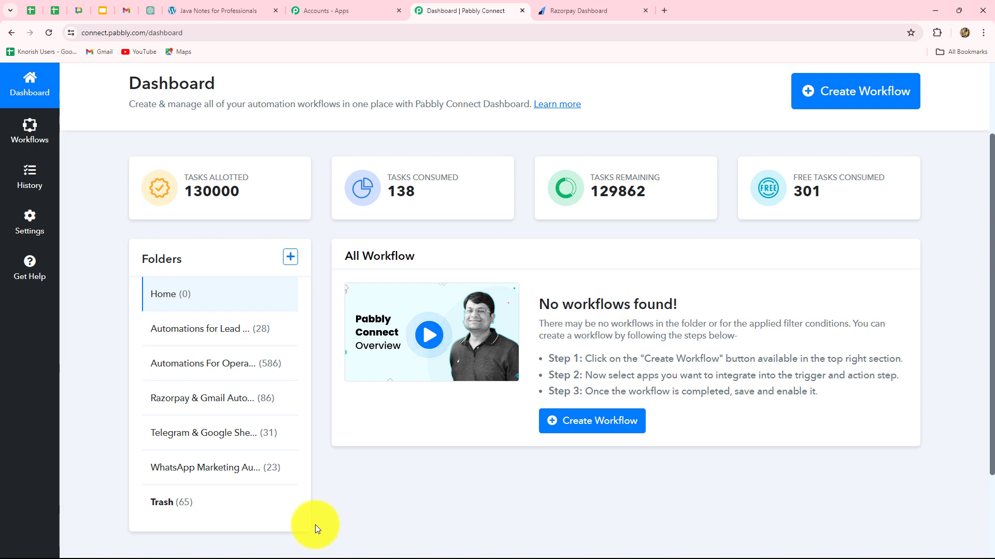
- Create a workflow named 'Send Digital Products via Email on Razorpay Purchase' under Razorpay & Gmail Automations
scroll(334, 523, up, 2)
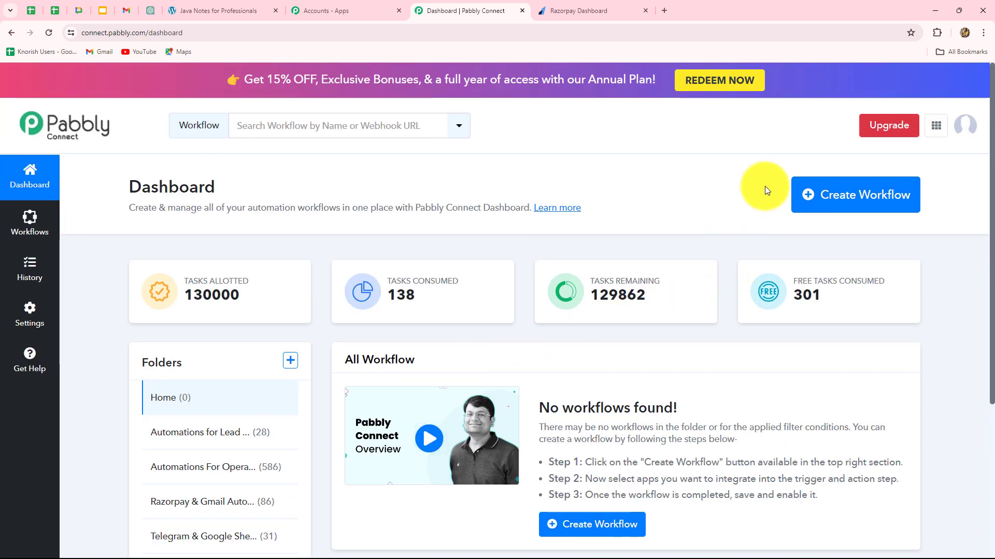
click(890, 212)
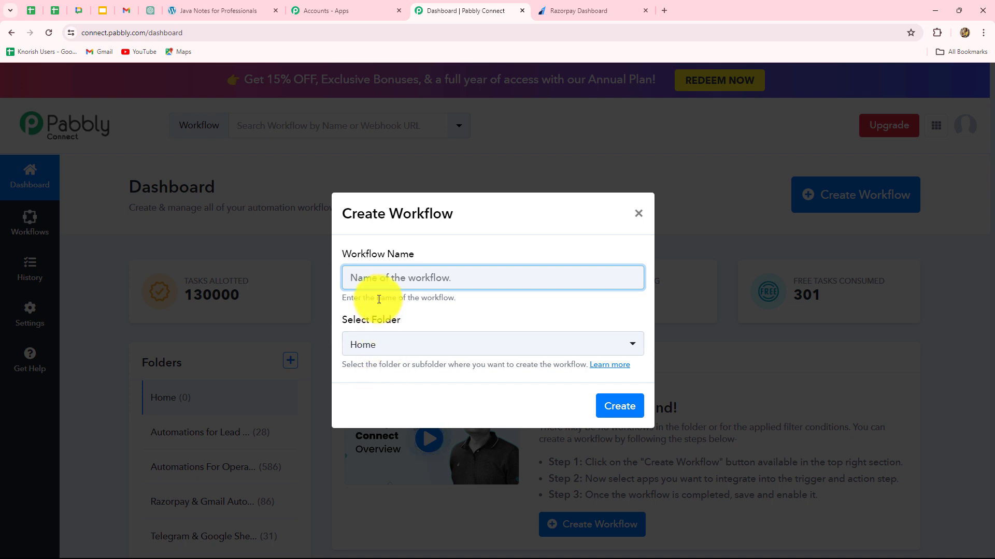
text(Send Digital Products via Email on Razorpay Purchase)
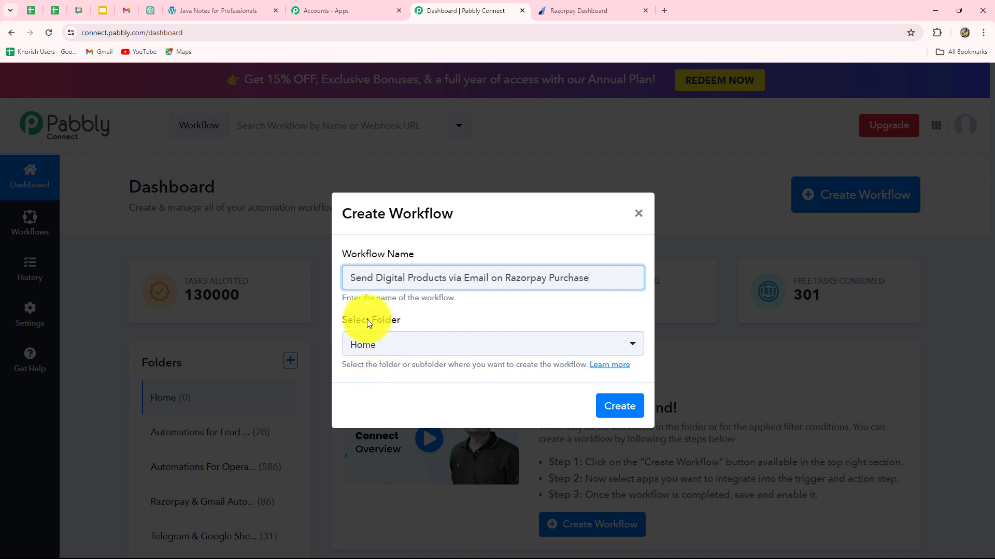
click(380, 350)
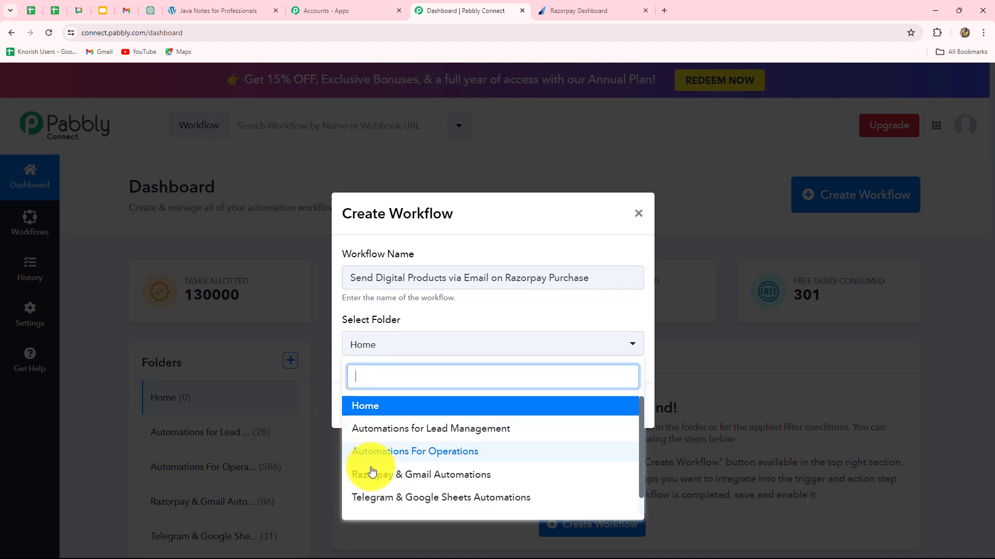
scroll(383, 473, down, 1)
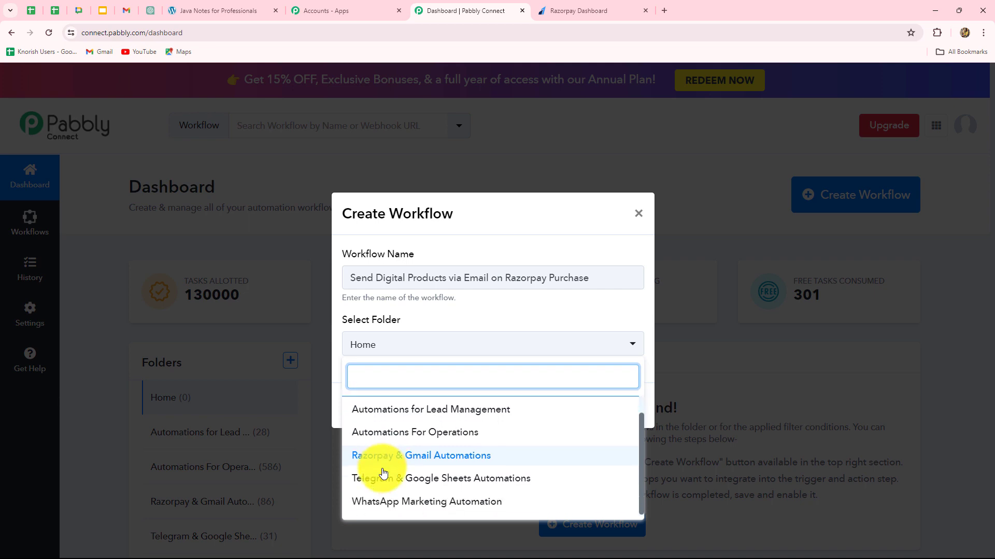
click(444, 456)
click(602, 415)
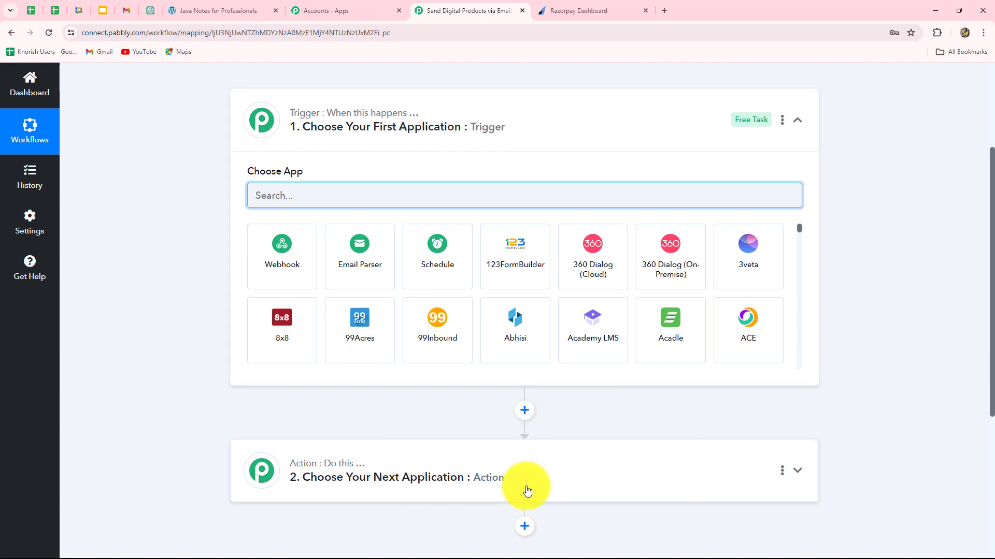
scroll(526, 488, down, 5)
scroll(508, 451, up, 6)
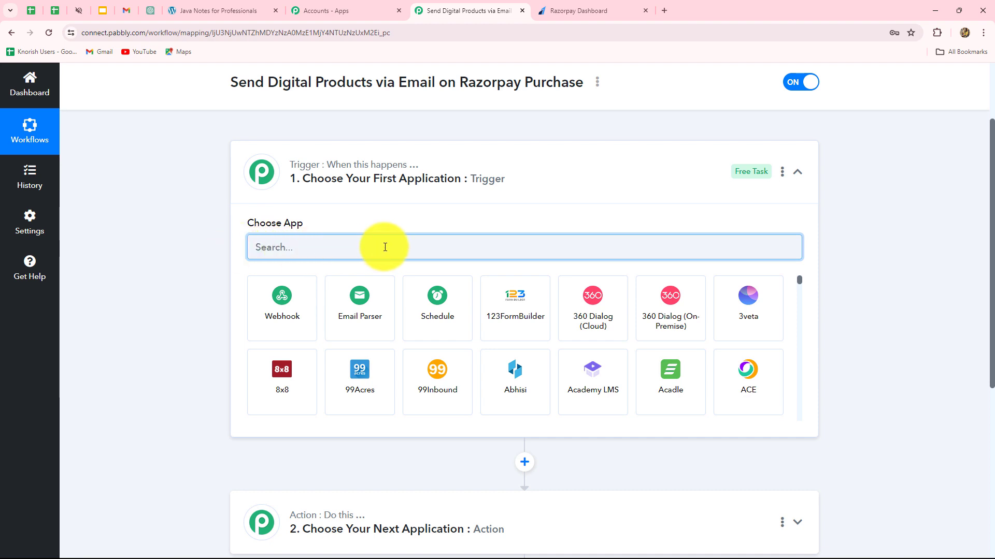
scroll(424, 446, down, 2)
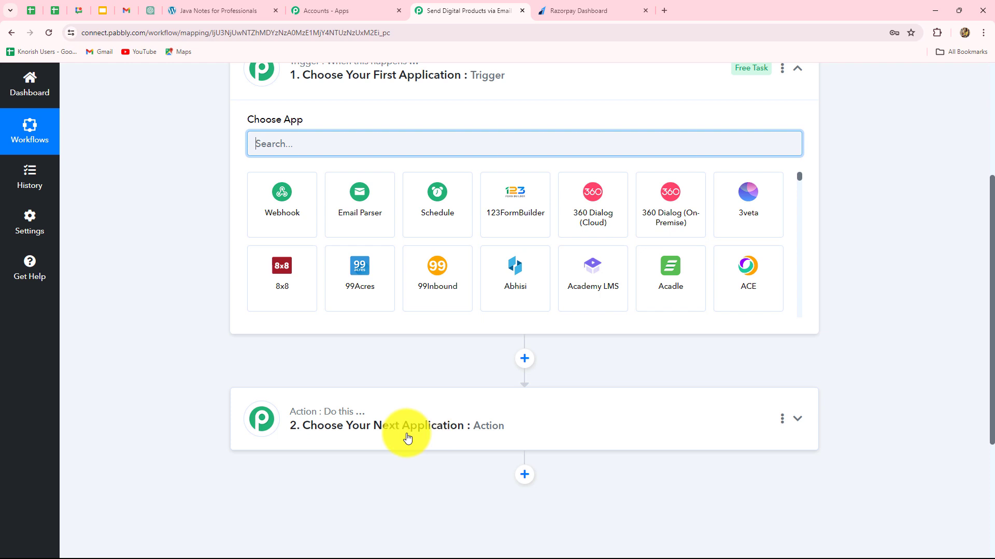
scroll(238, 259, up, 1)
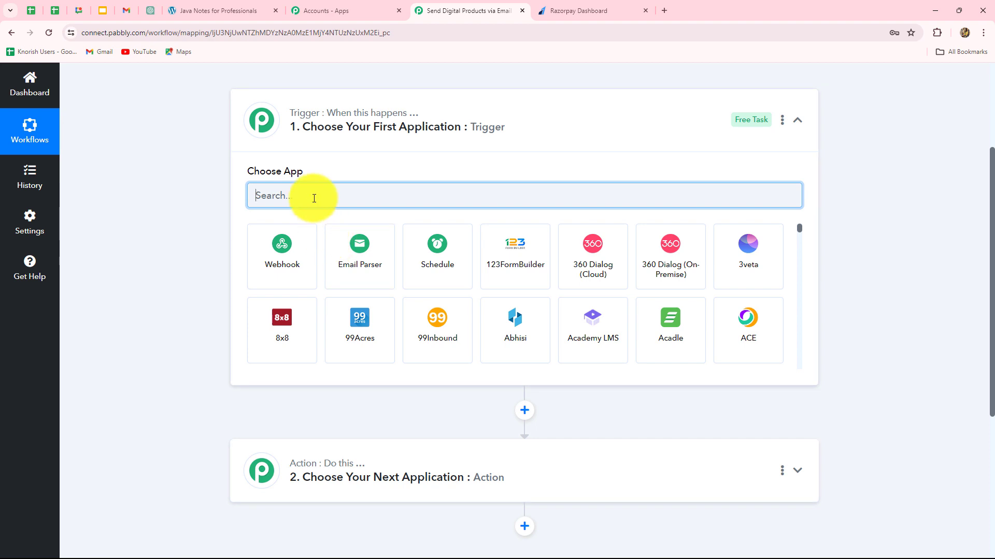
text(Raz)
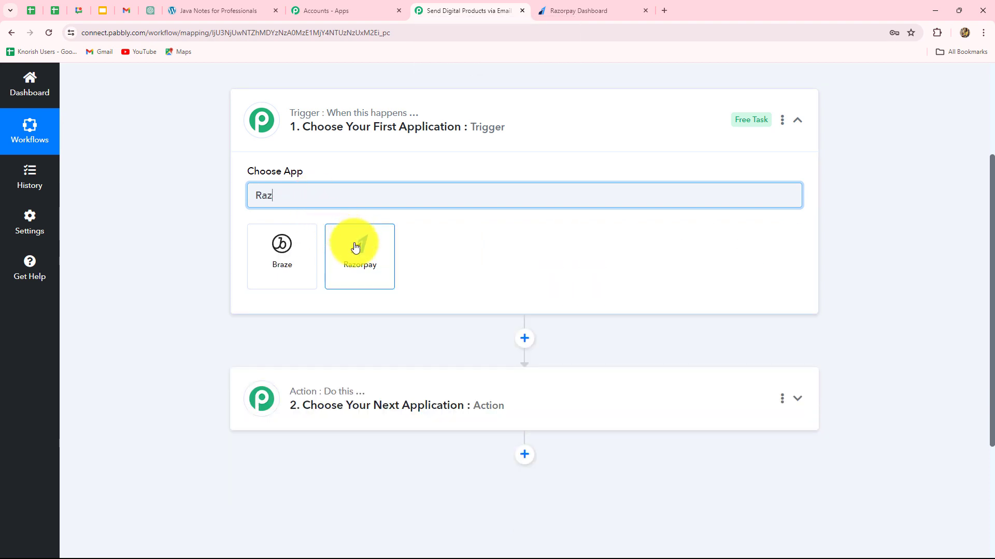
- Set the workflow trigger to Razorpay with the Payment Captured event
click(355, 248)
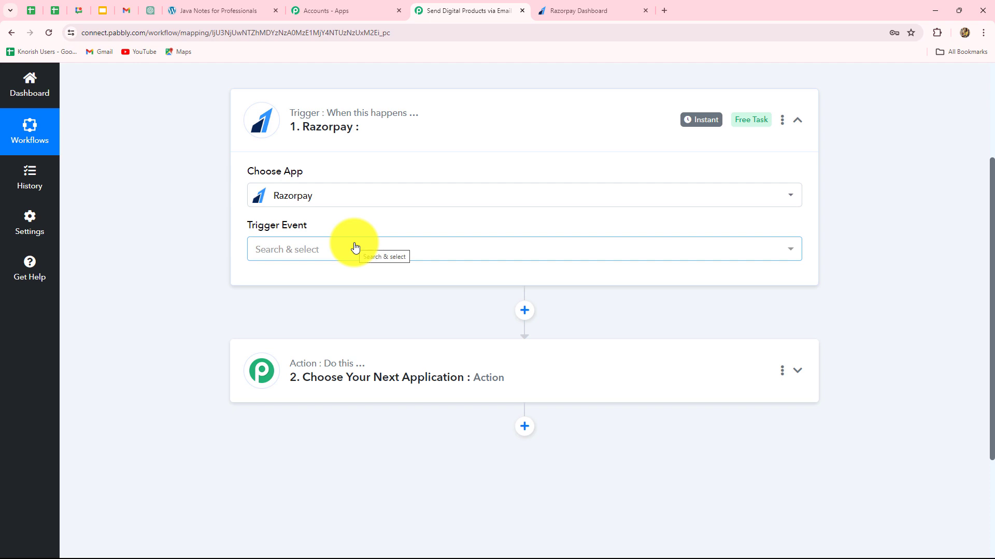
click(355, 248)
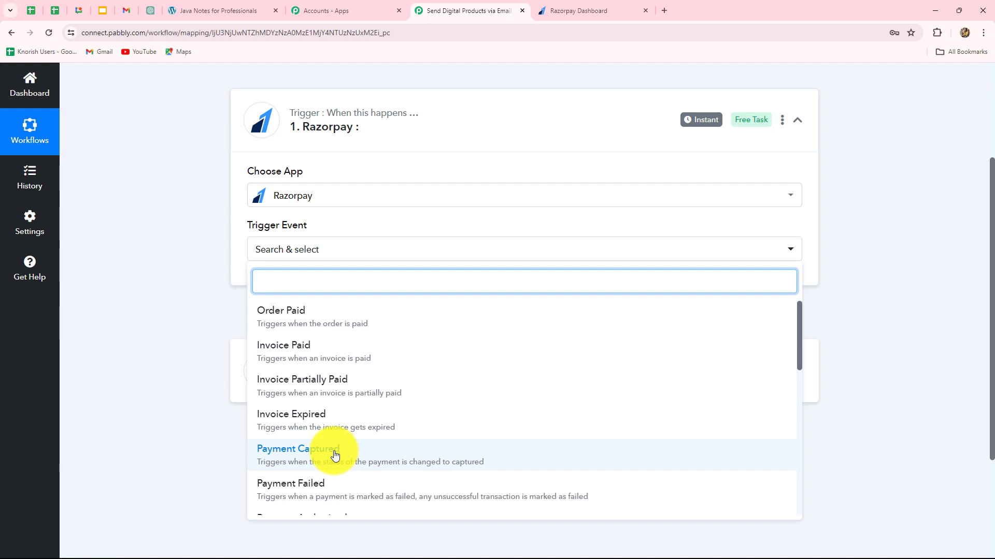
click(335, 455)
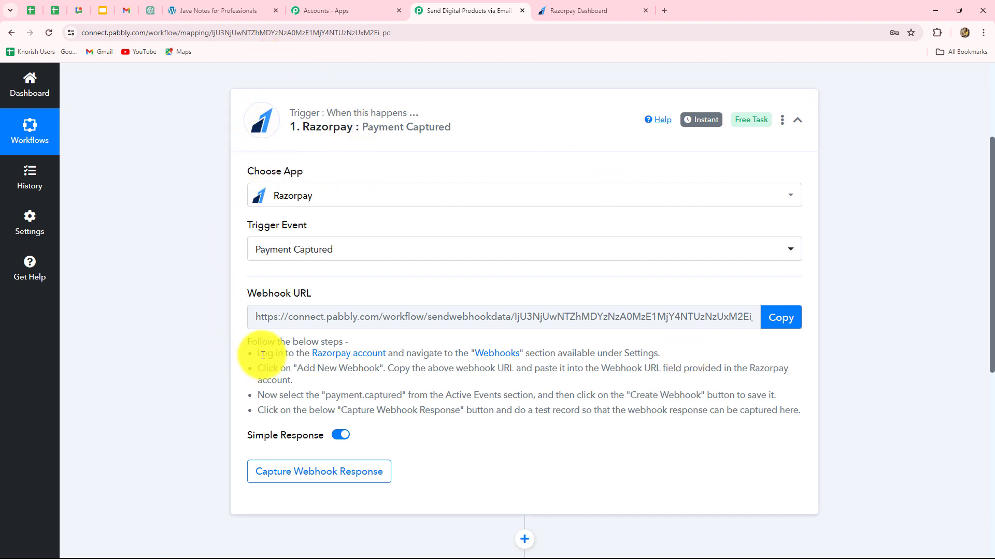
- Copy the trigger's webhook URL and return to the Razorpay Dashboard
drag(256, 353, 766, 441)
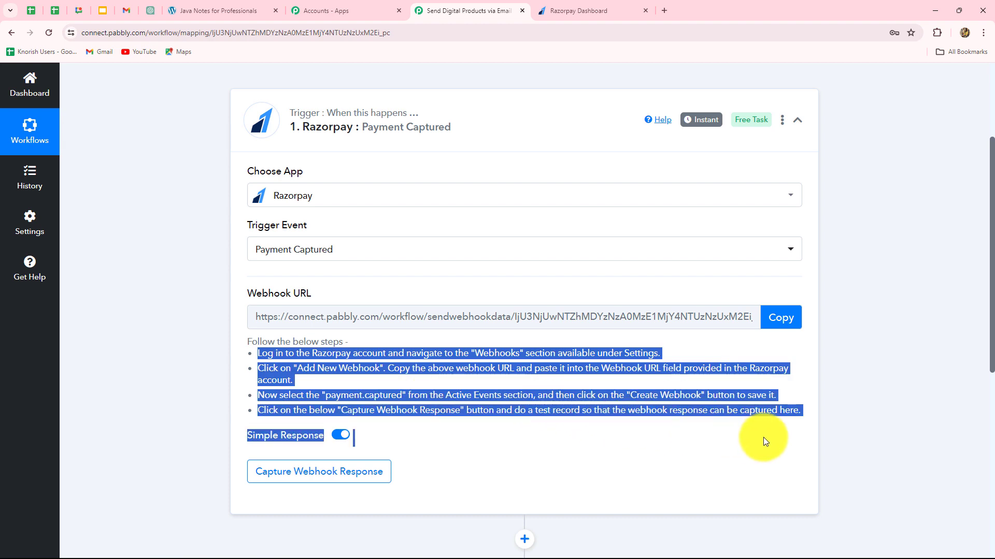
click(741, 444)
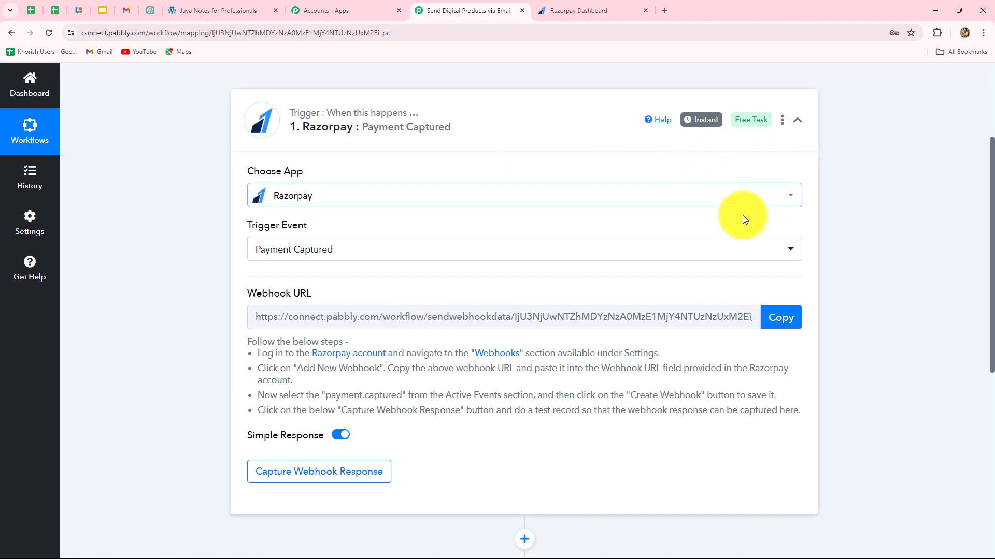
click(781, 318)
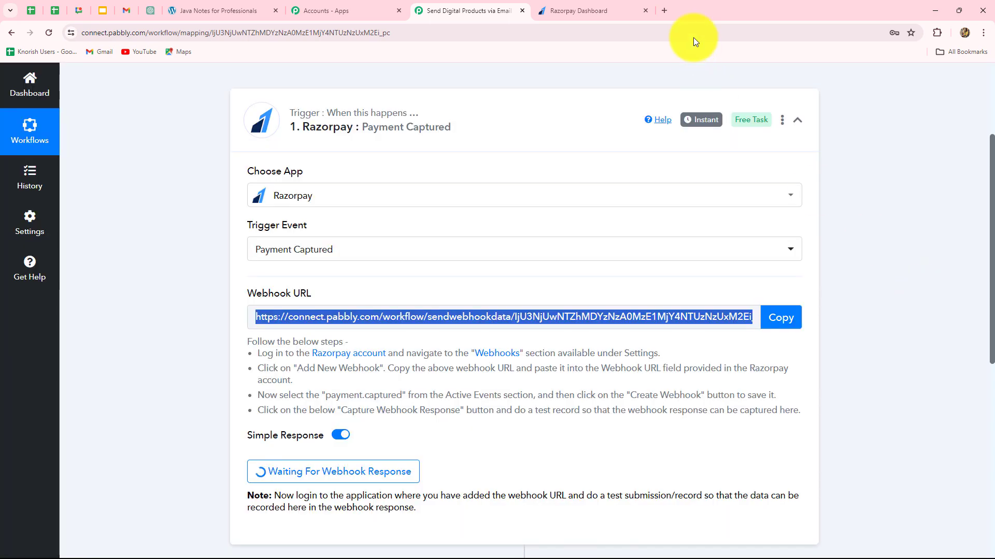
click(589, 9)
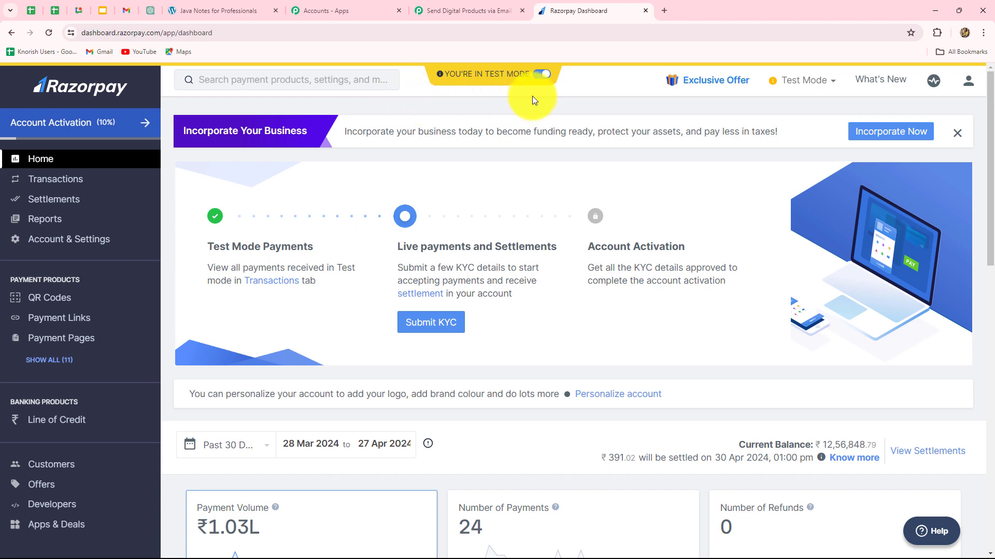
- Add a new Razorpay webhook in Settings and paste the Pabbly webhook URL into it
click(79, 241)
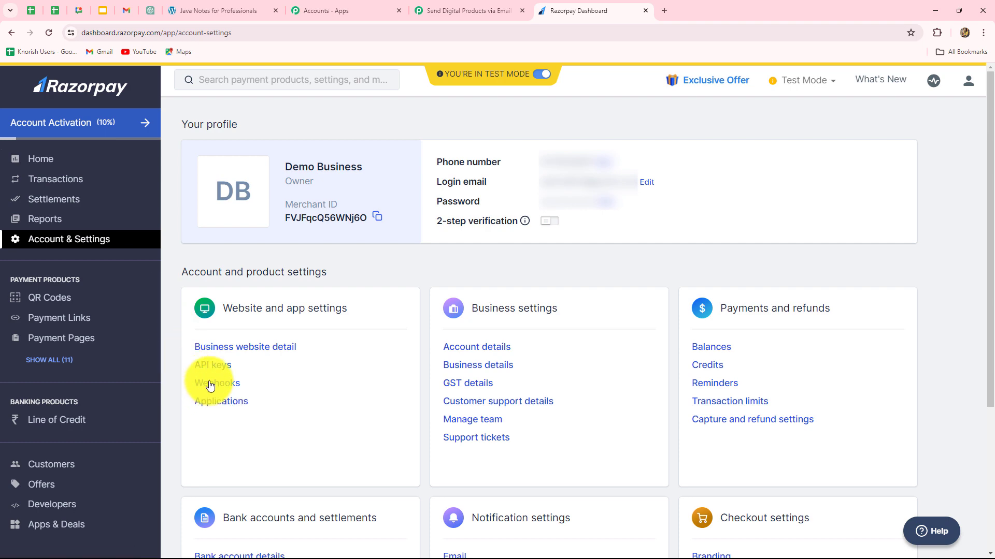
click(210, 385)
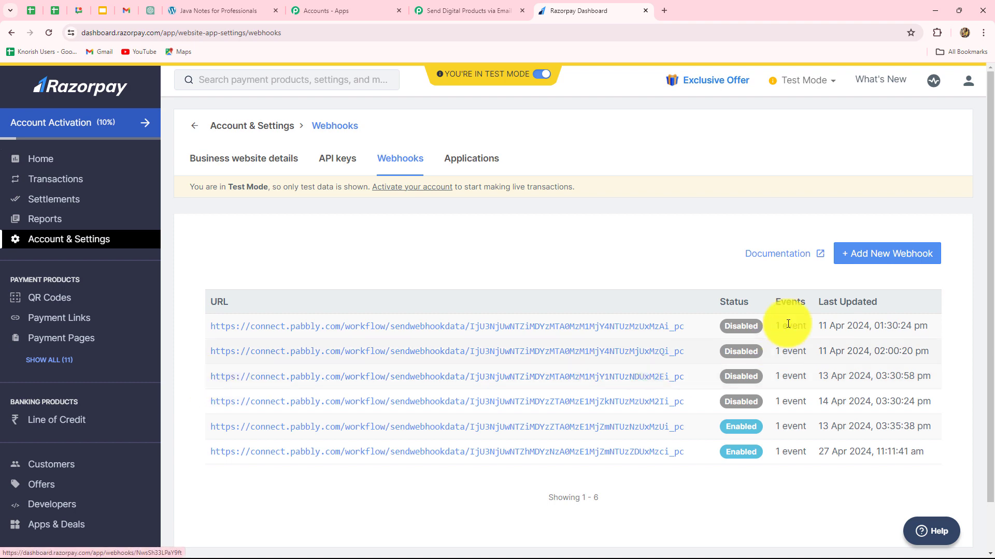
click(858, 259)
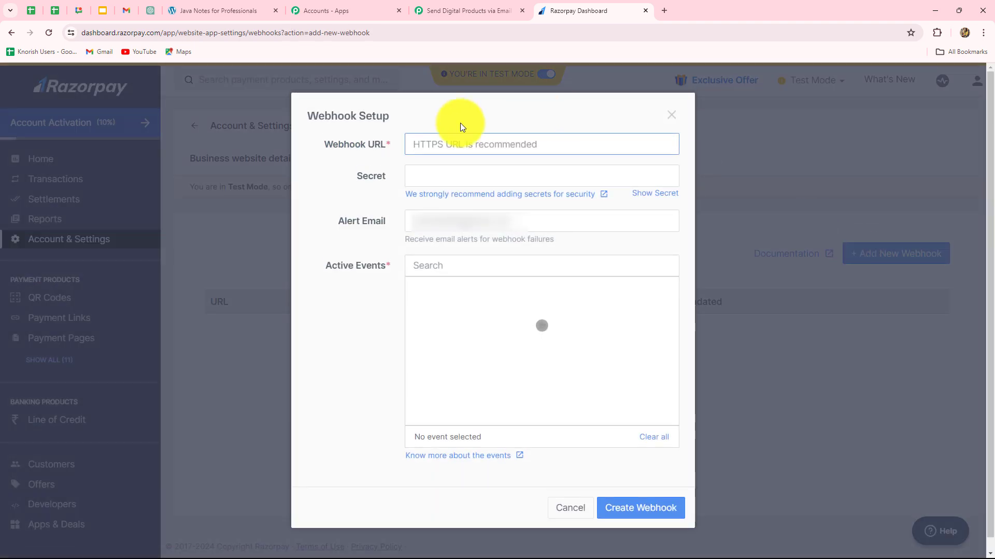
key(ctrl+v)
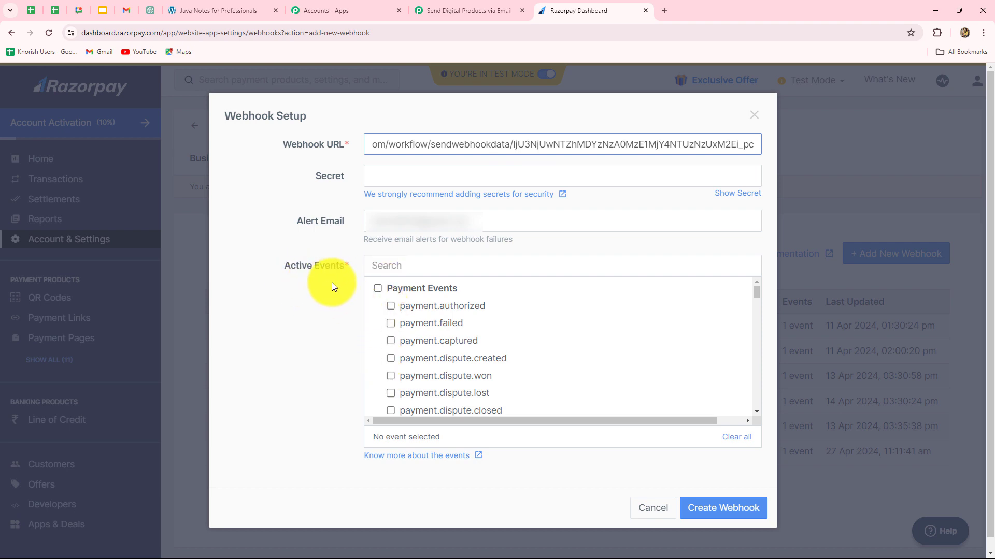
- Subscribe the webhook to payment.captured events and save it
click(450, 16)
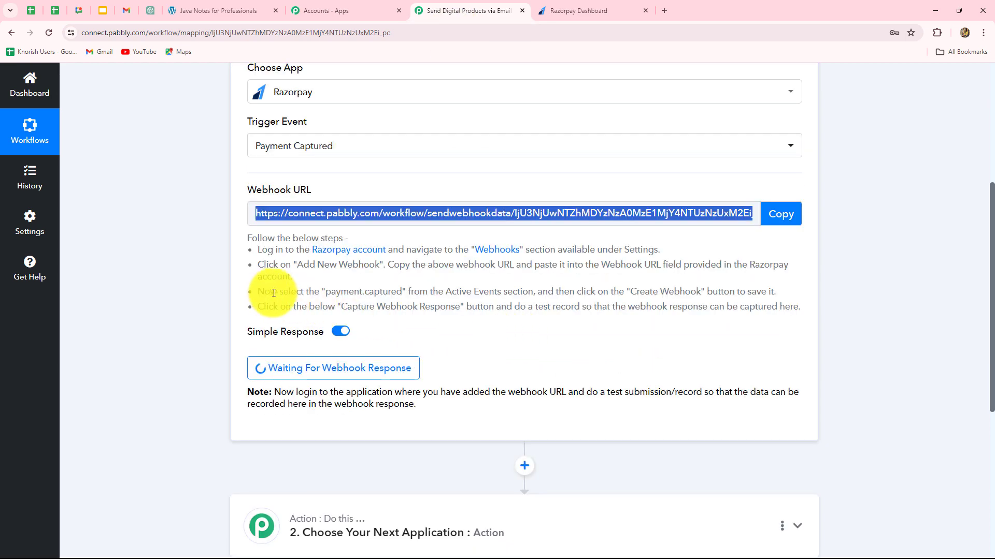
drag(288, 293, 494, 292)
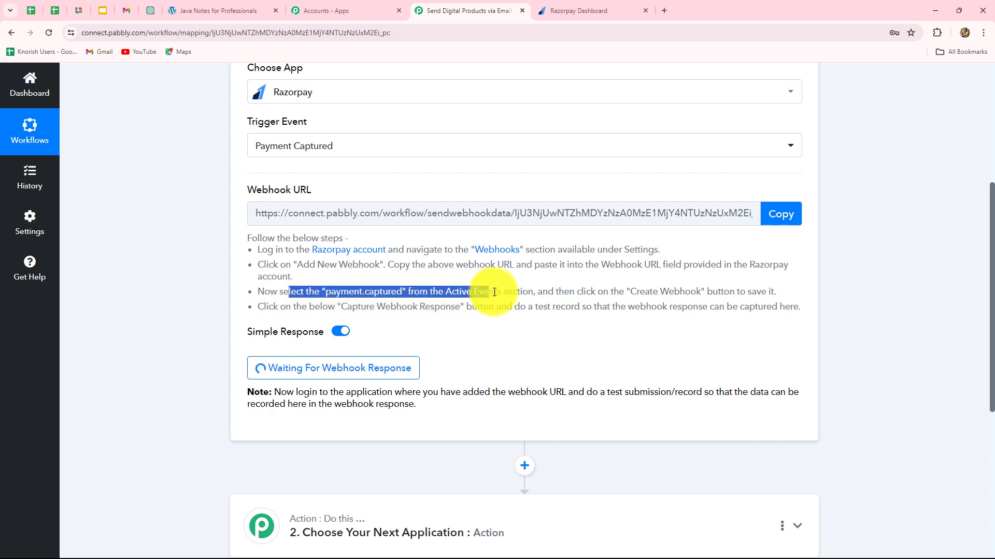
click(583, 10)
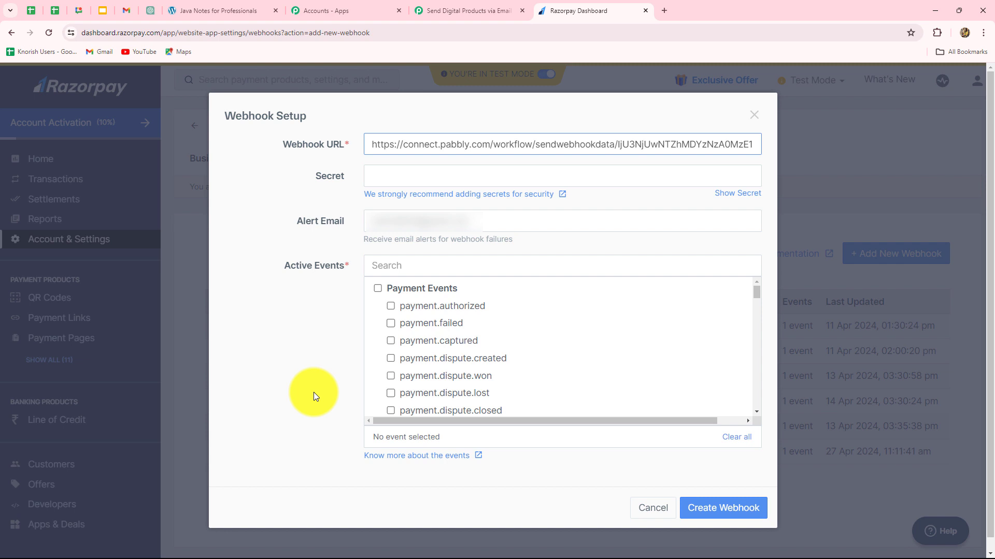
scroll(661, 387, down, 2)
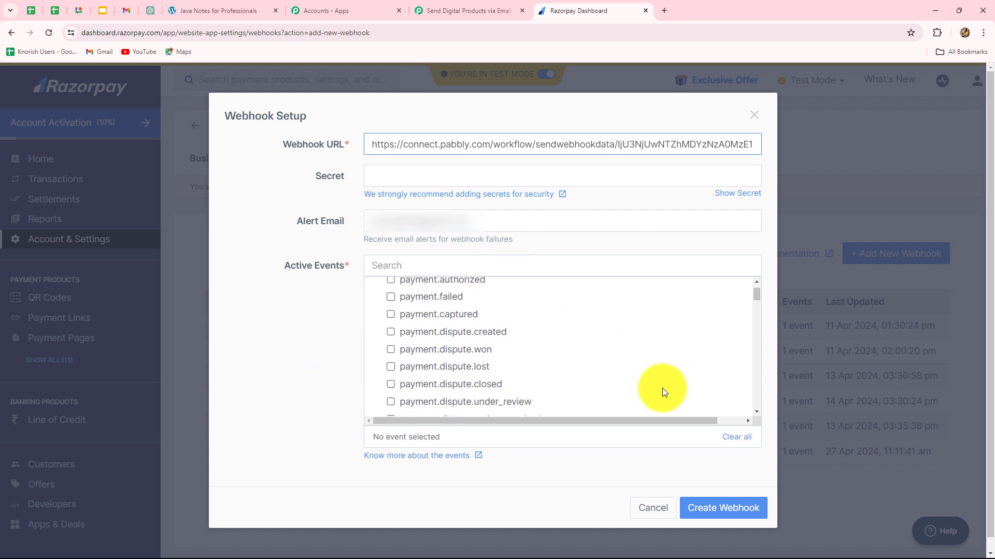
scroll(648, 388, up, 2)
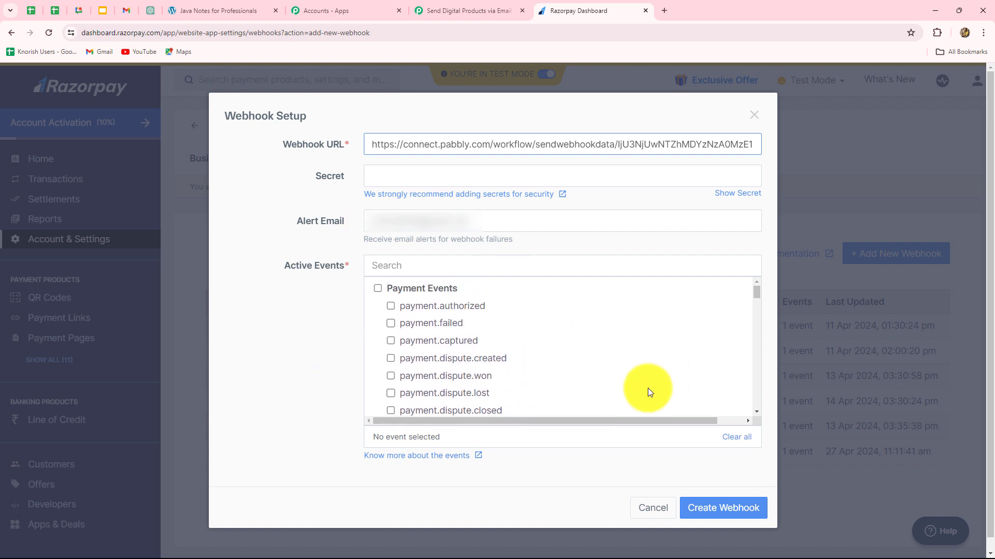
click(391, 341)
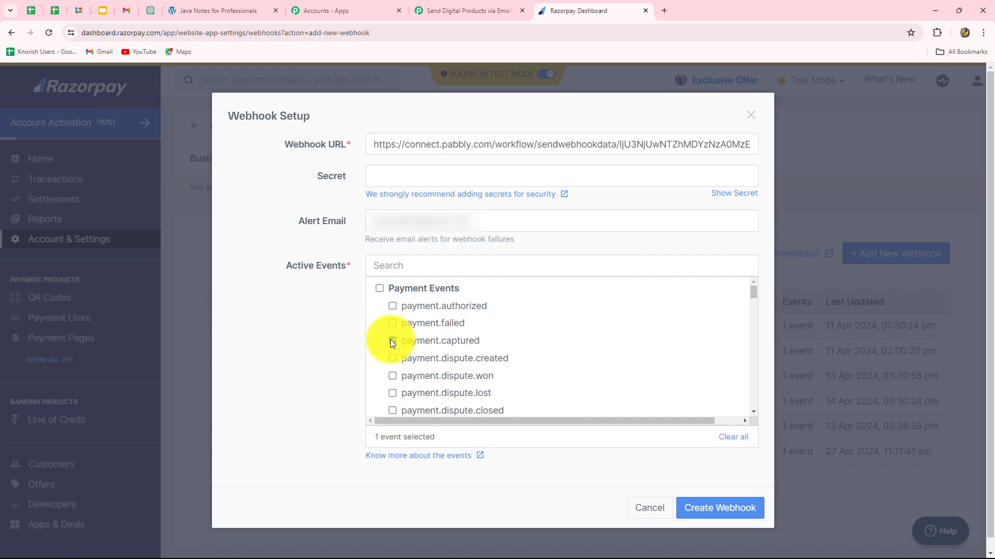
click(726, 514)
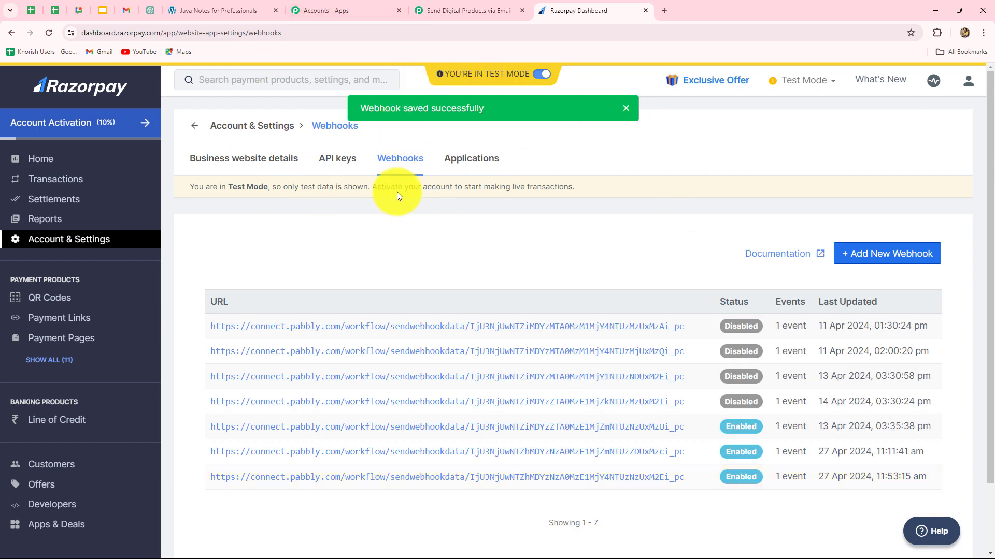
- Recheck the Pabbly trigger instructions, then show Razorpay's Payment Pages list
click(446, 15)
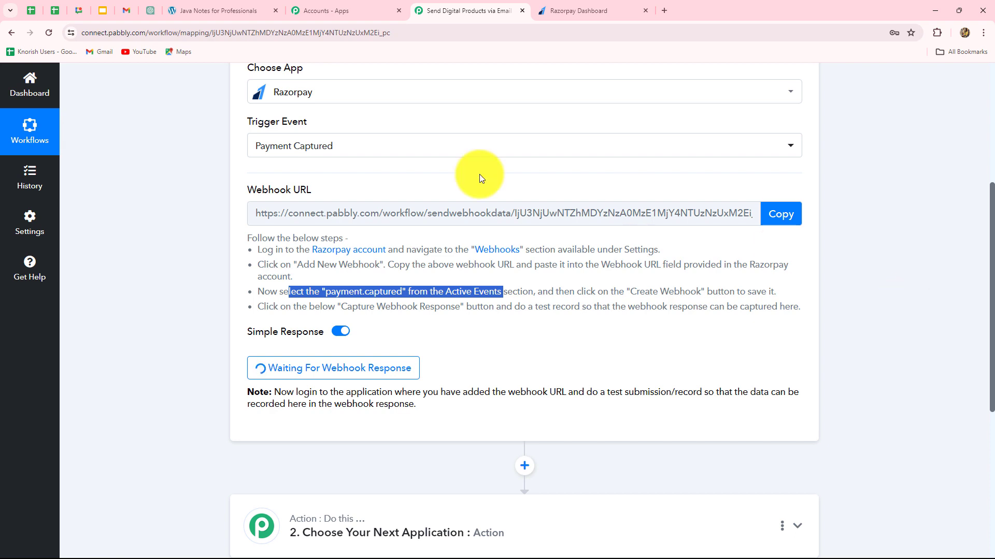
click(502, 348)
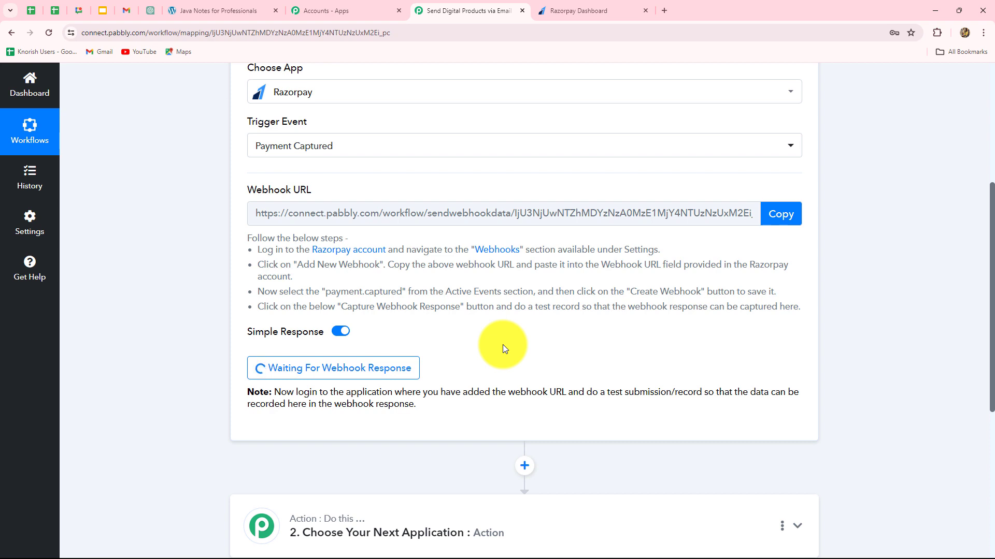
click(546, 11)
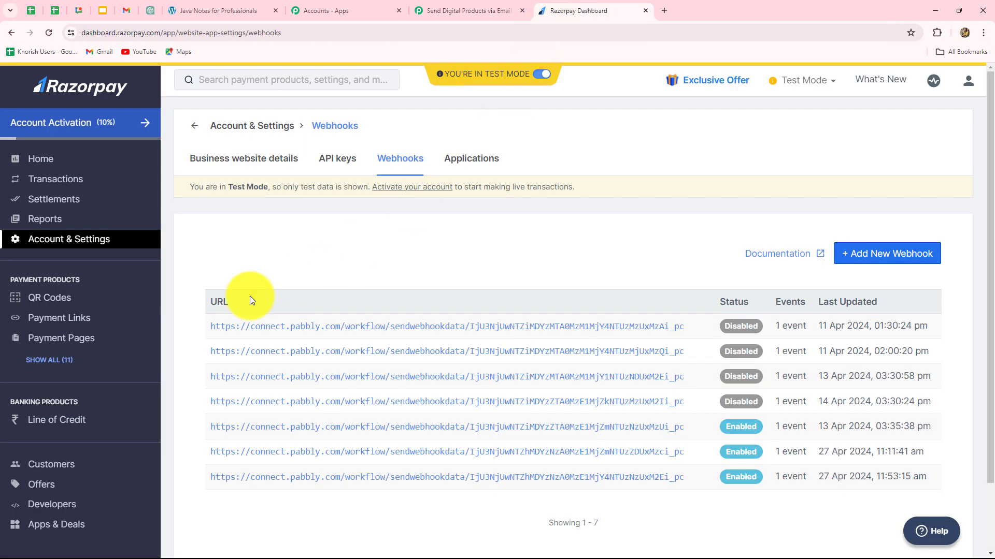
click(50, 341)
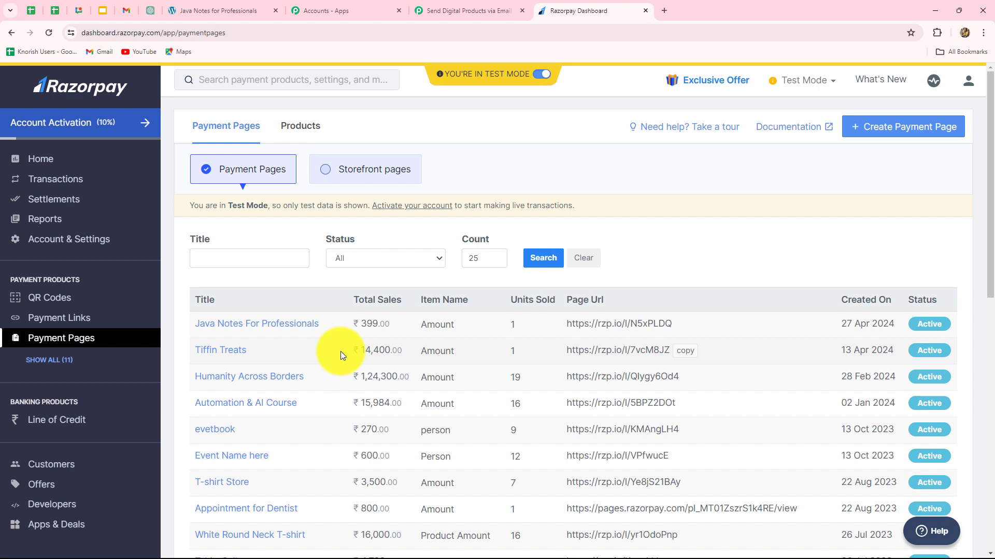
- Copy the Java Notes For Professionals payment page URL and start a new Chrome tab
mouse_move(618, 325)
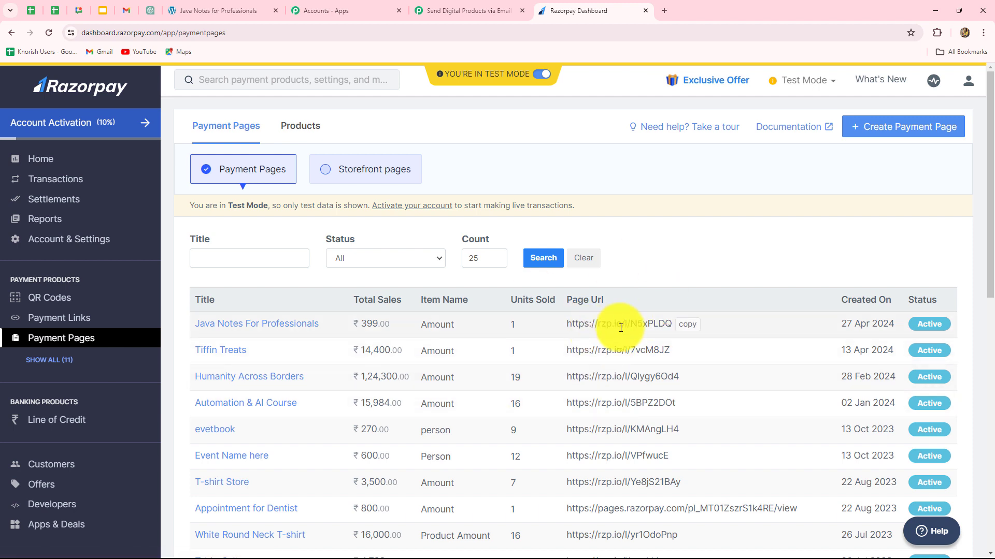
click(688, 327)
click(664, 10)
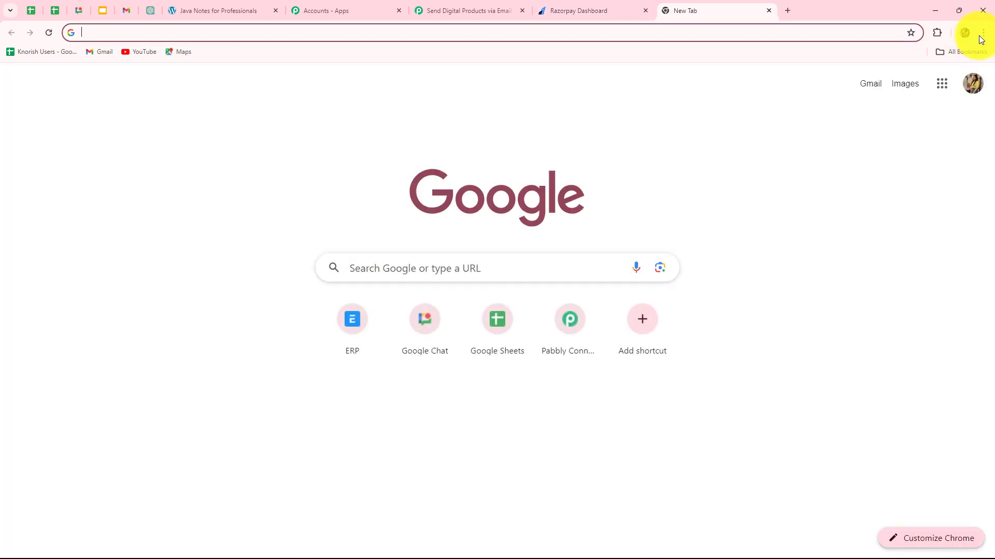
- Load the copied Java Notes For Professionals payment page (₹399.00) in an Incognito window
click(983, 33)
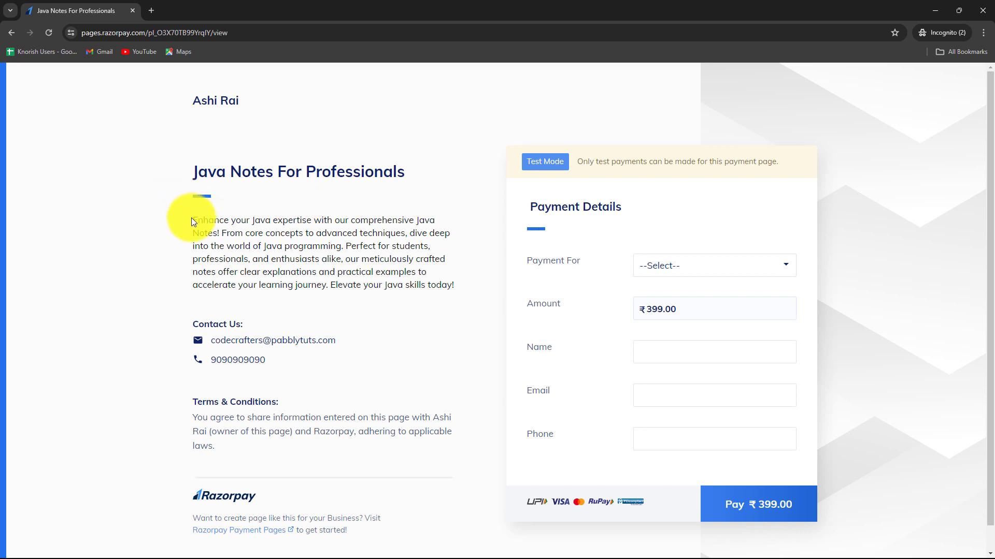
drag(191, 222, 444, 316)
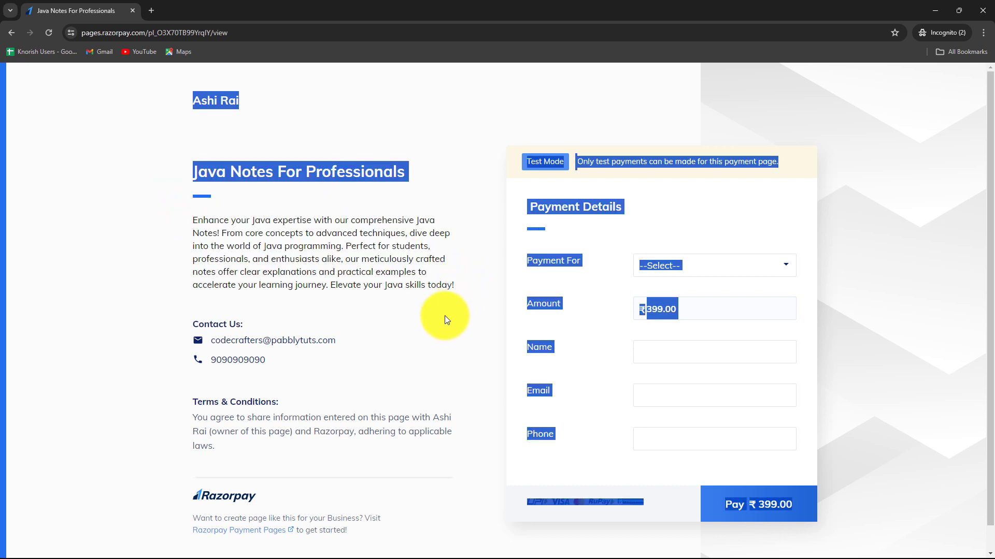
click(445, 315)
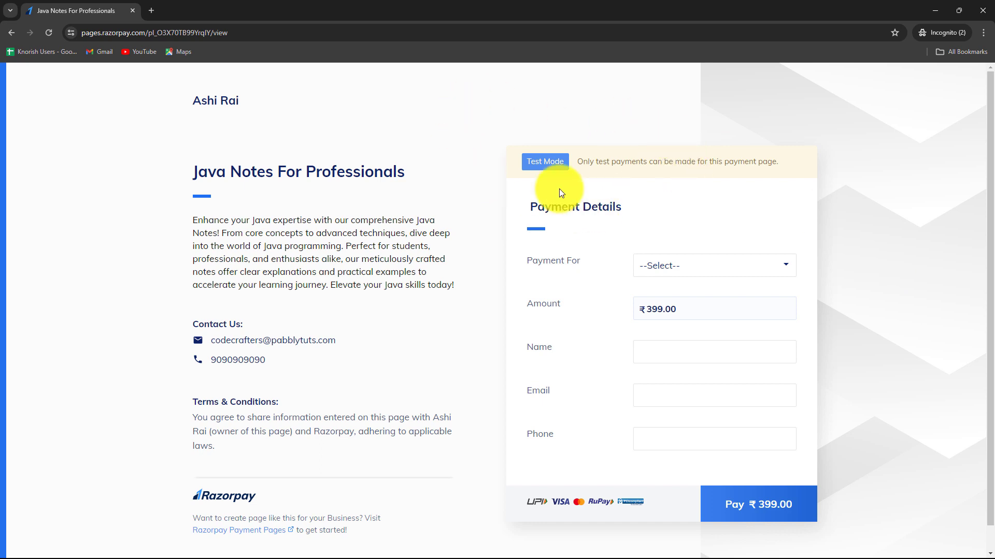
- Choose Java Notes as the item paid for and autofill the test buyer's name
click(693, 272)
click(660, 296)
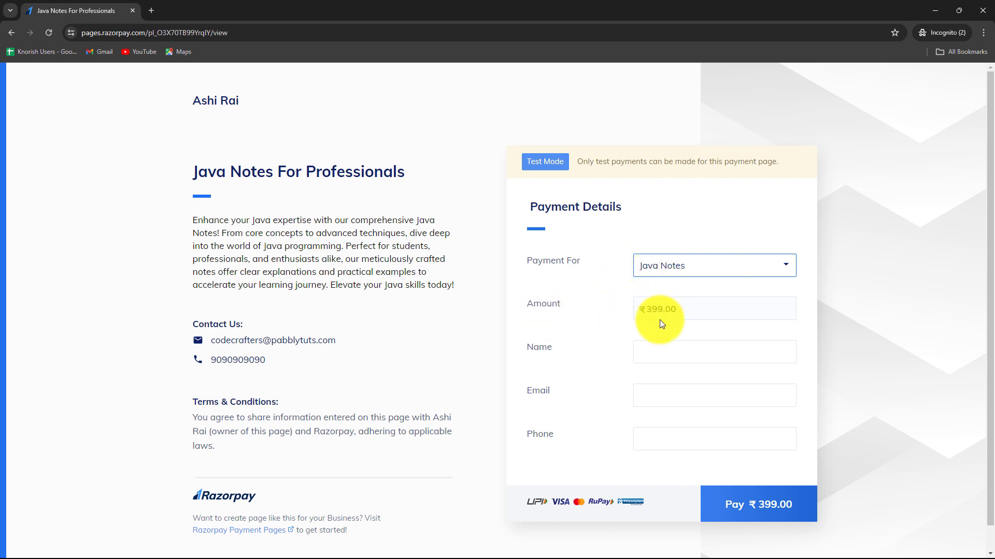
click(650, 357)
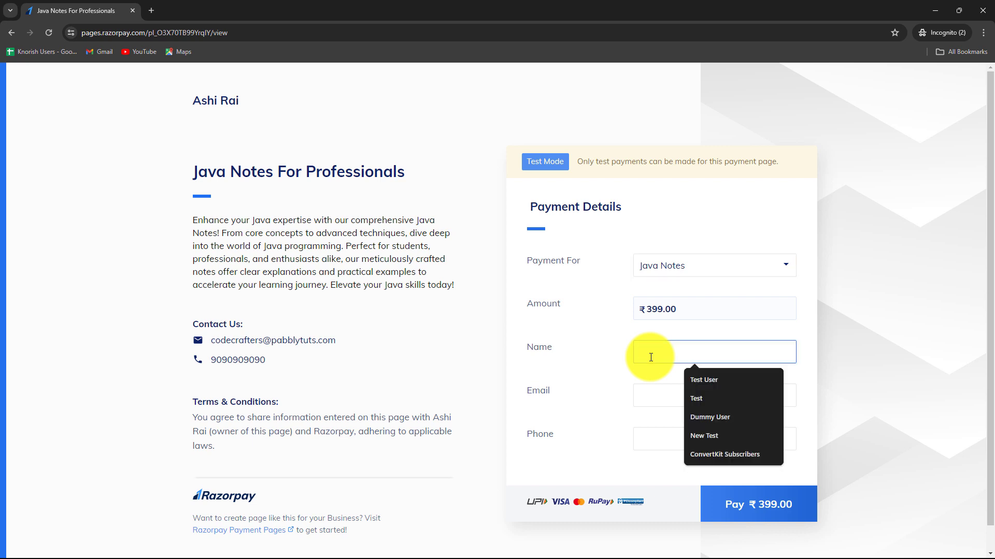
text(Dumm)
key(Down)
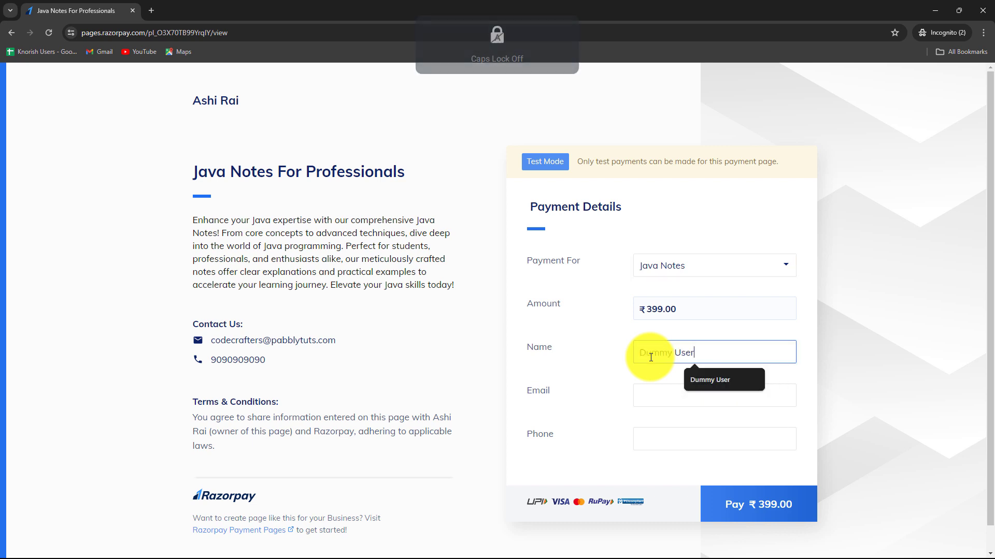
key(Return)
- Fill in the test buyer's e-mail and saved phone number, then proceed to pay ₹399.00
click(648, 389)
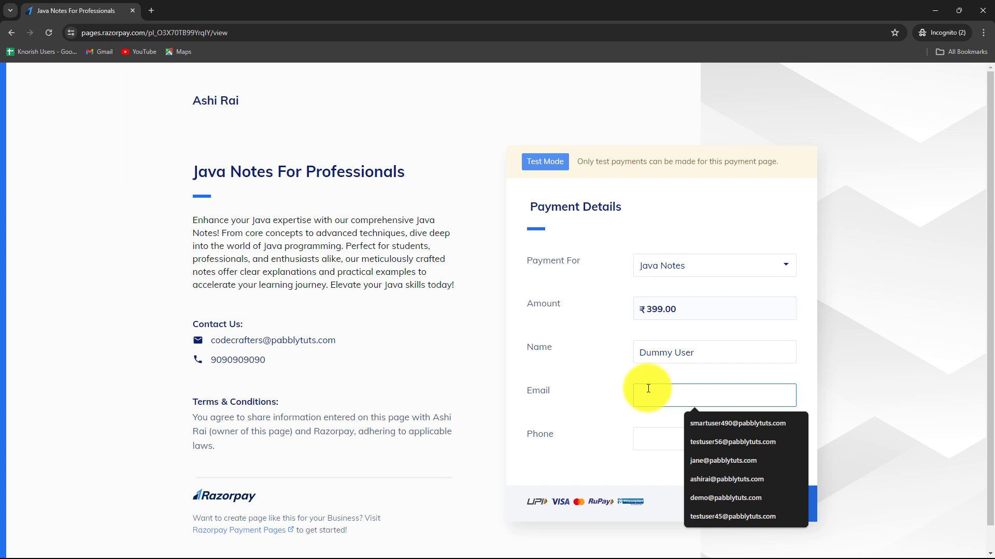
key(ctrl+v)
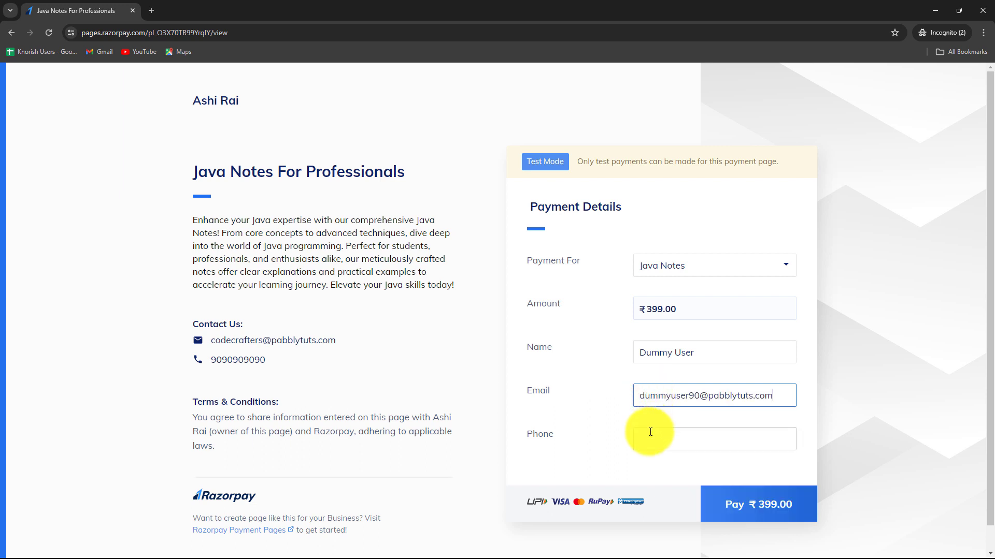
click(648, 436)
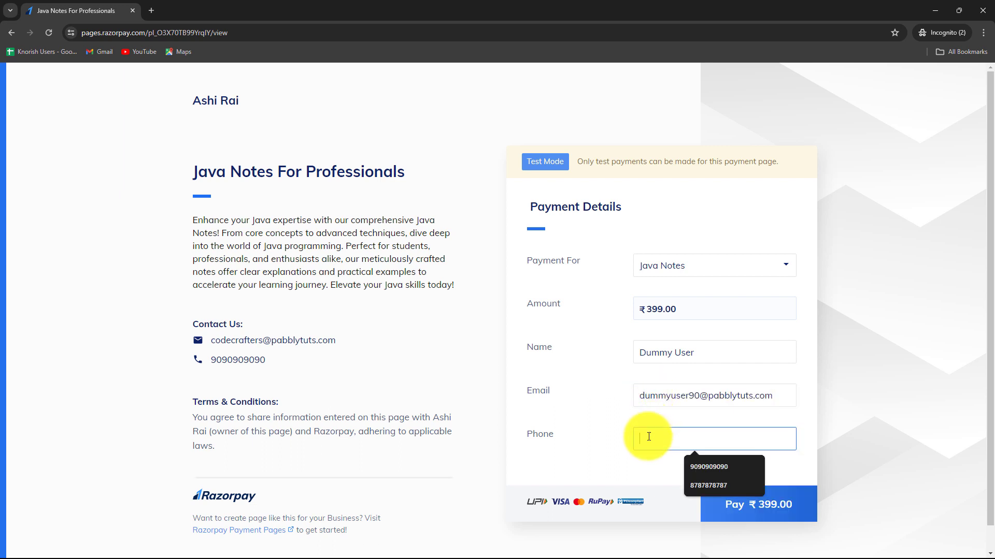
click(694, 487)
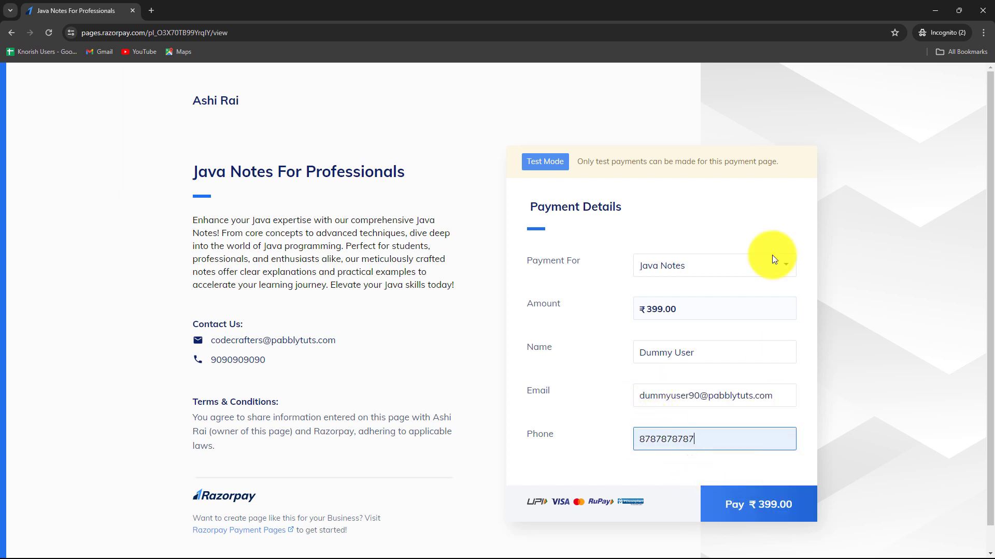
click(747, 498)
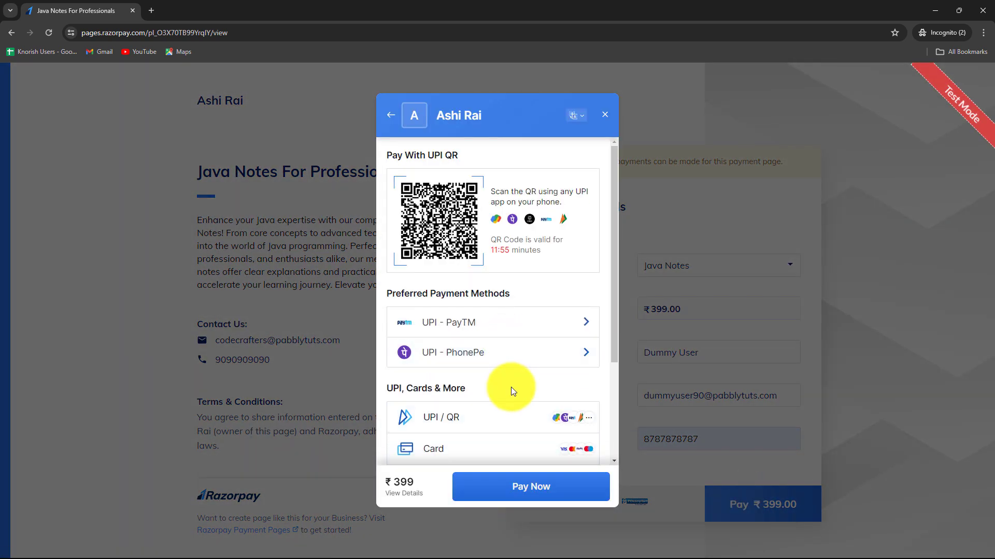
- Pay by card, entering the test card number, expiry, cardholder name and CVV 111
scroll(511, 397, down, 2)
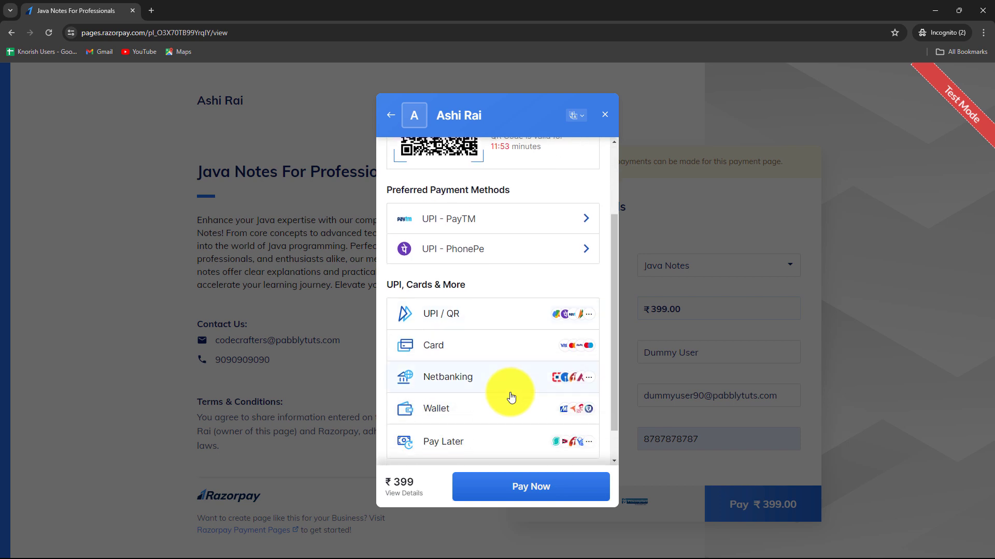
click(439, 345)
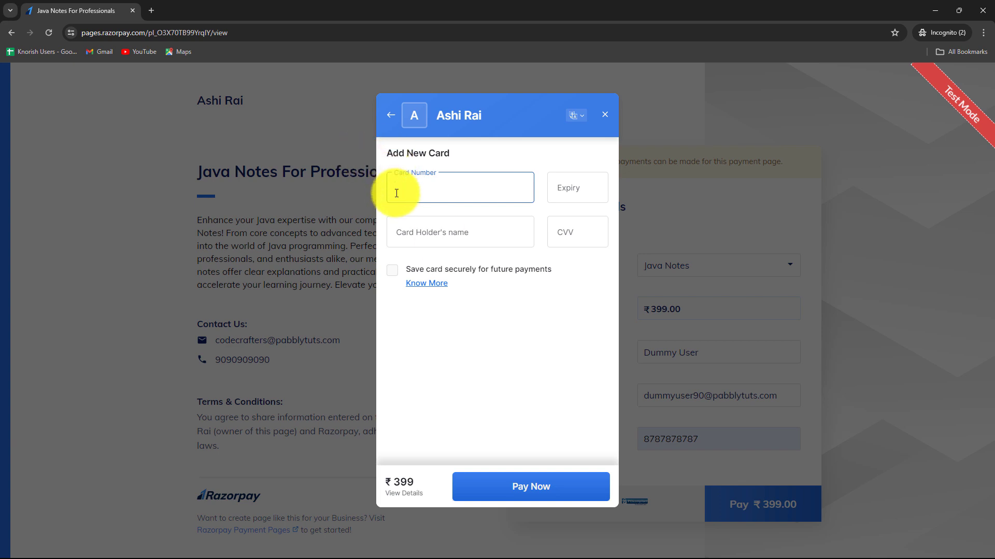
key(ctrl+v)
click(567, 189)
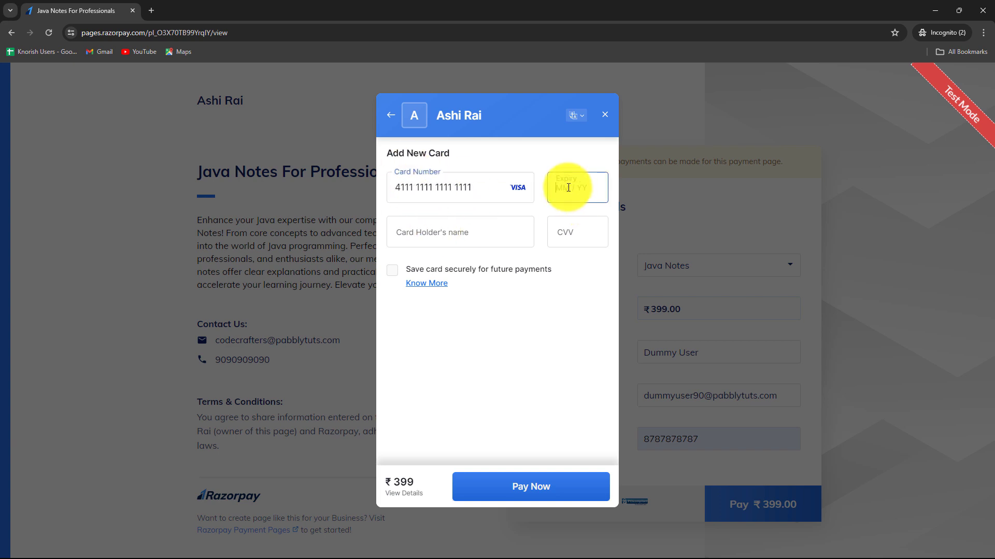
text(0436)
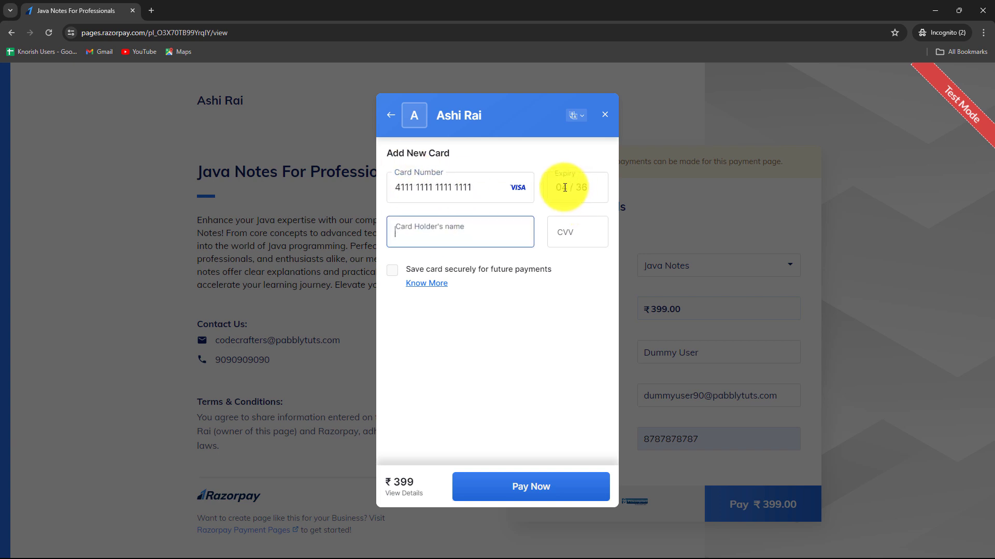
text(Dum)
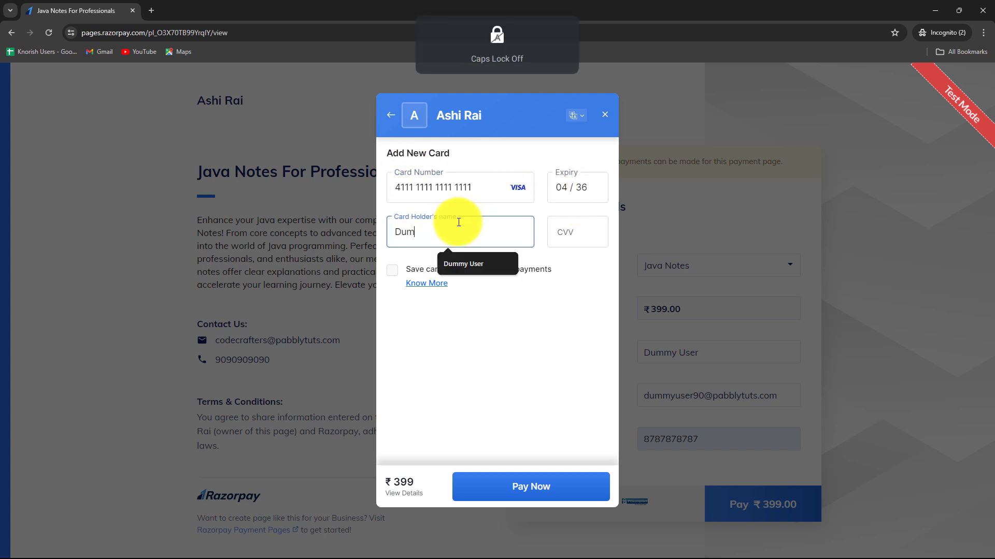
click(477, 262)
click(573, 235)
text(111)
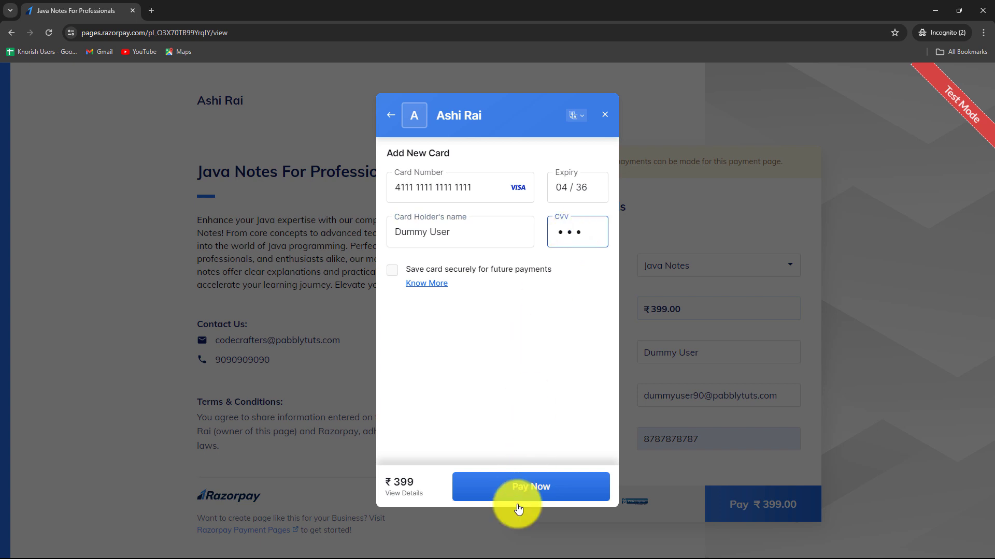
- Submit the card payment without saving the card and confirm with the test OTP
click(518, 488)
click(521, 488)
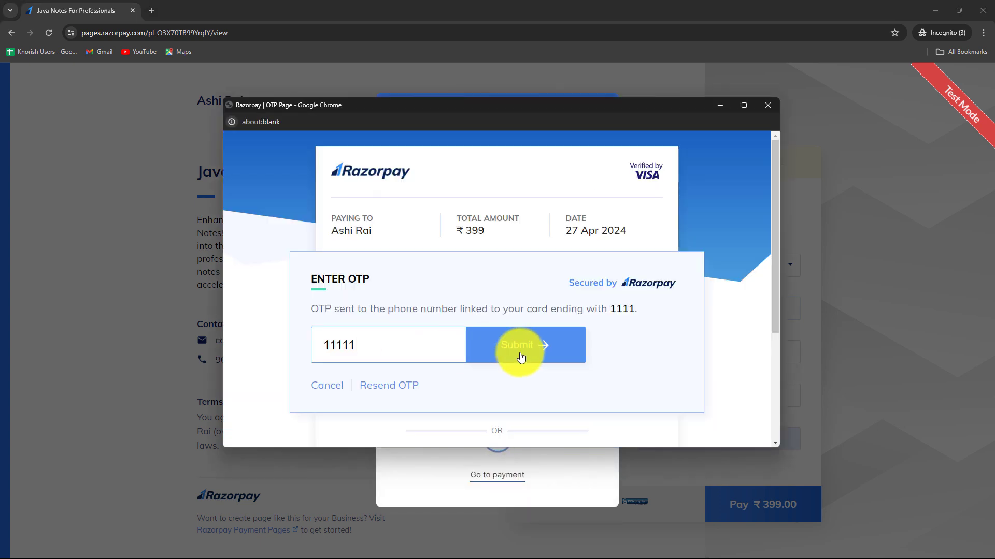
click(521, 357)
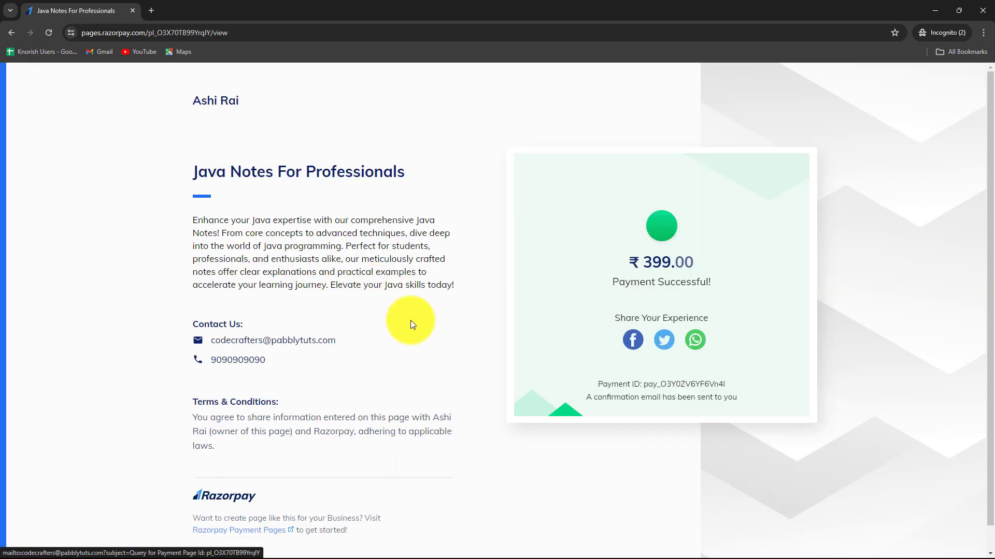
click(935, 10)
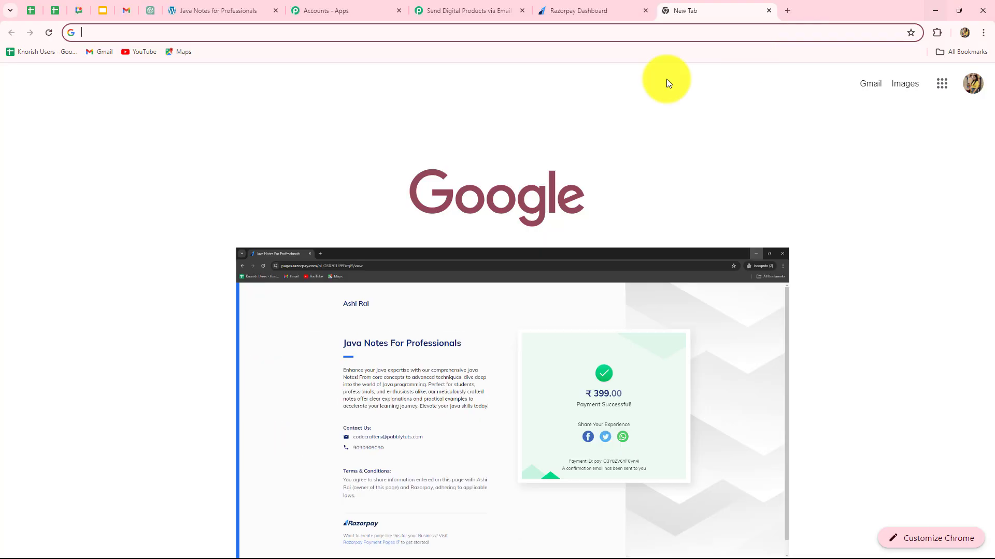
click(438, 11)
scroll(290, 289, down, 9)
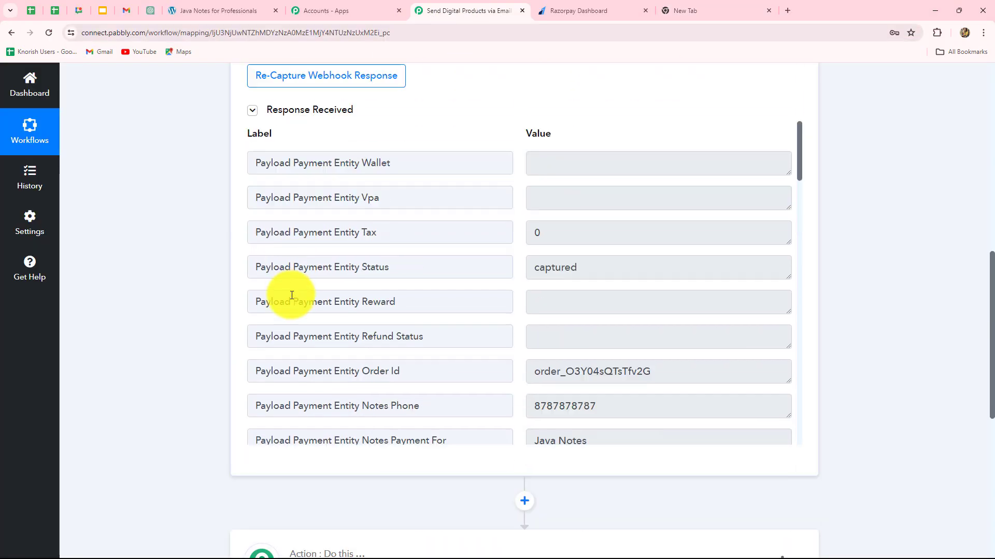
scroll(292, 293, up, 2)
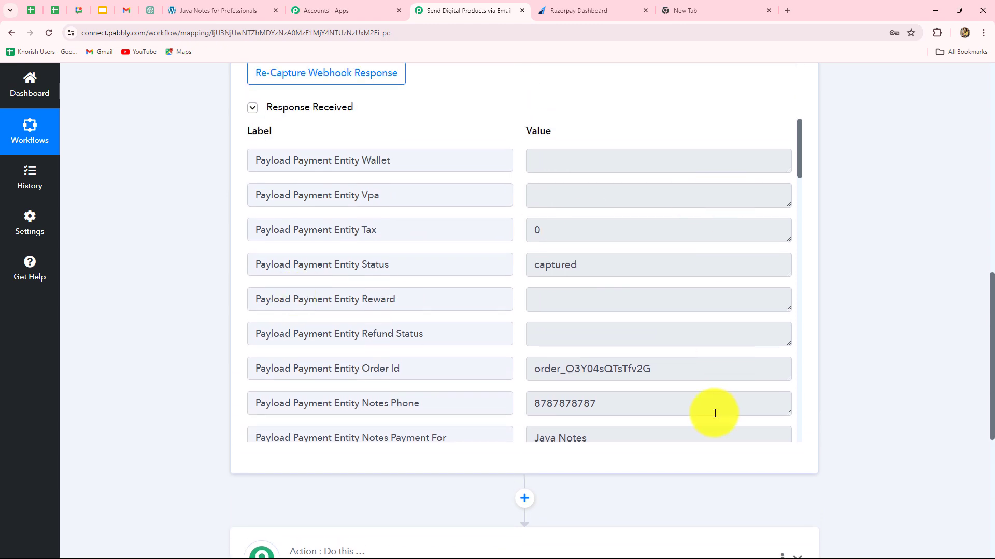
drag(587, 270, 516, 280)
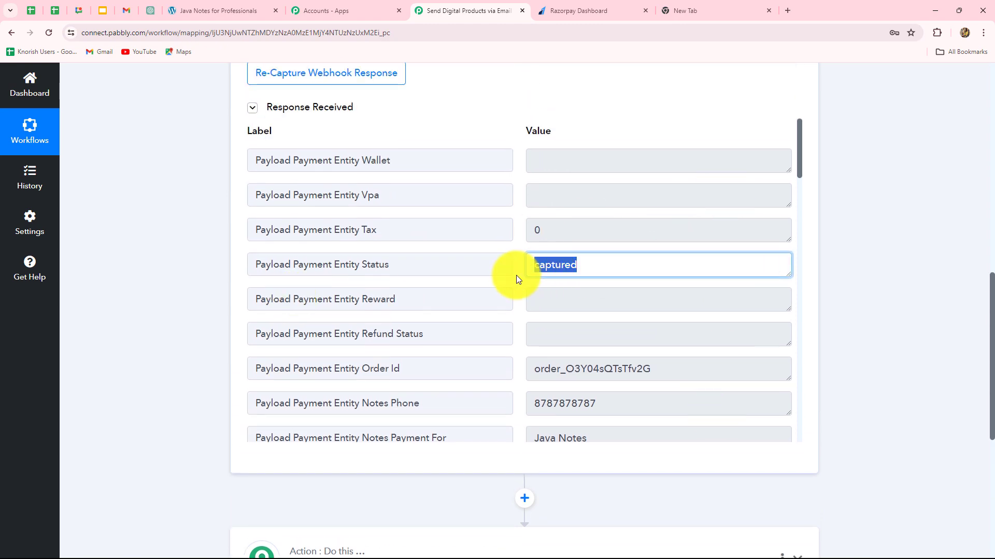
scroll(642, 357, up, 4)
scroll(642, 356, down, 9)
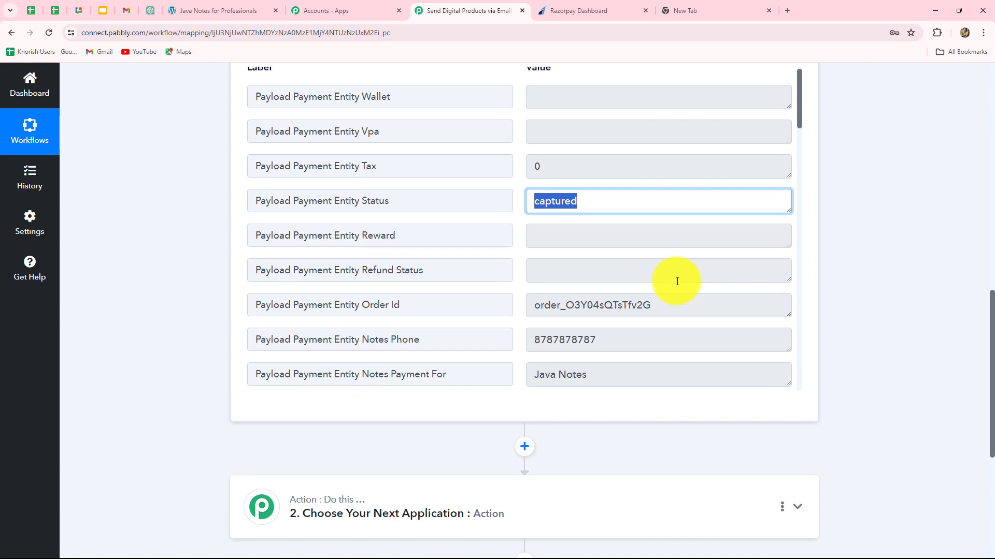
scroll(677, 282, down, 10)
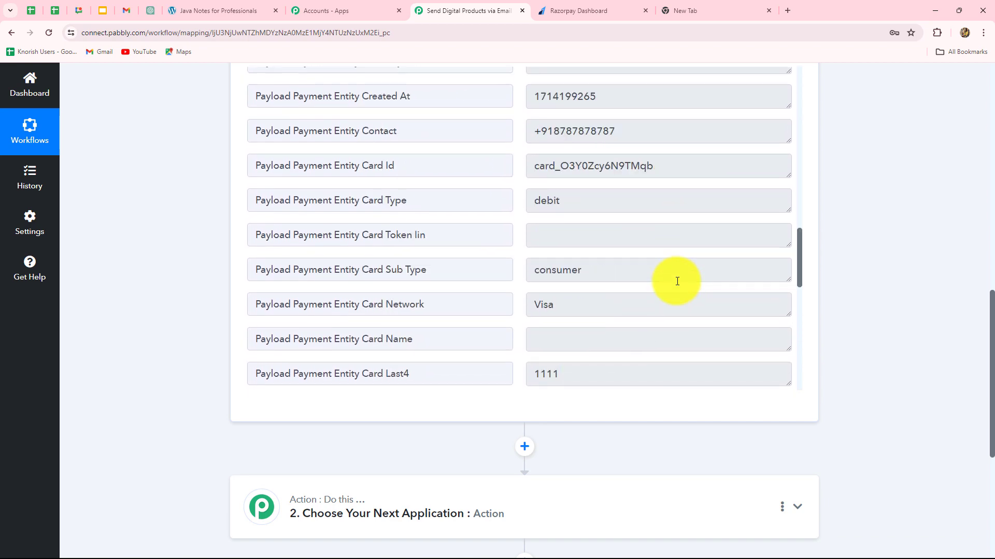
scroll(677, 282, up, 5)
scroll(677, 281, up, 6)
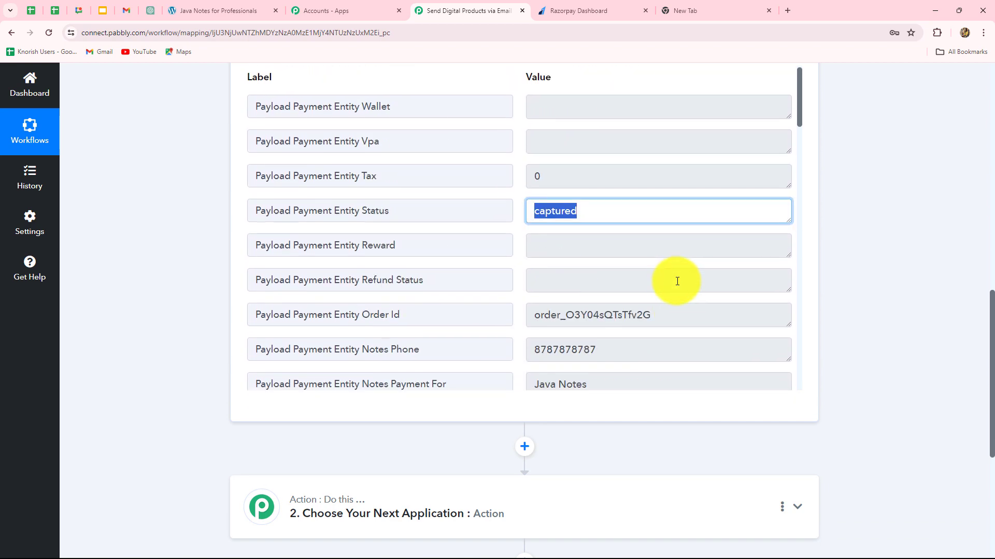
scroll(677, 281, down, 3)
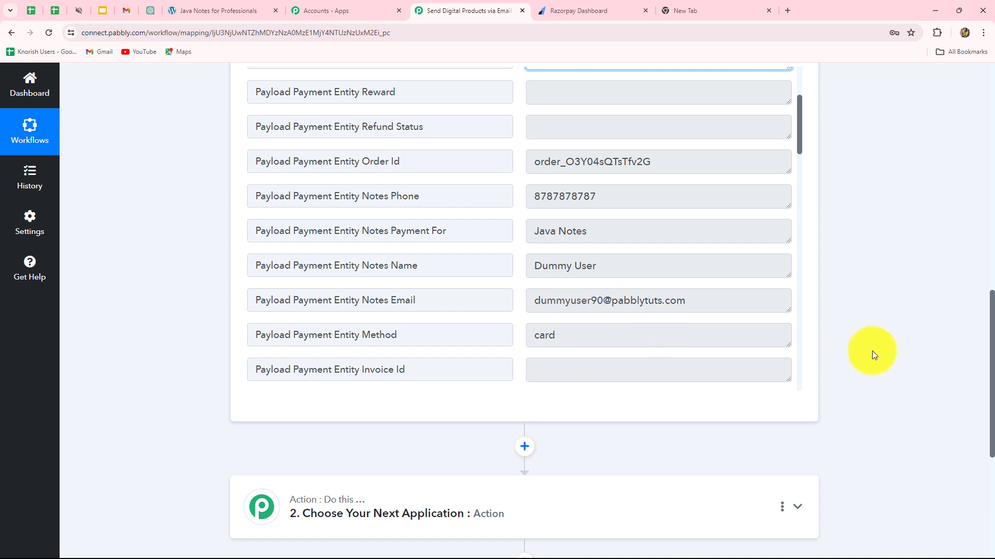
scroll(682, 317, up, 1)
scroll(682, 316, up, 2)
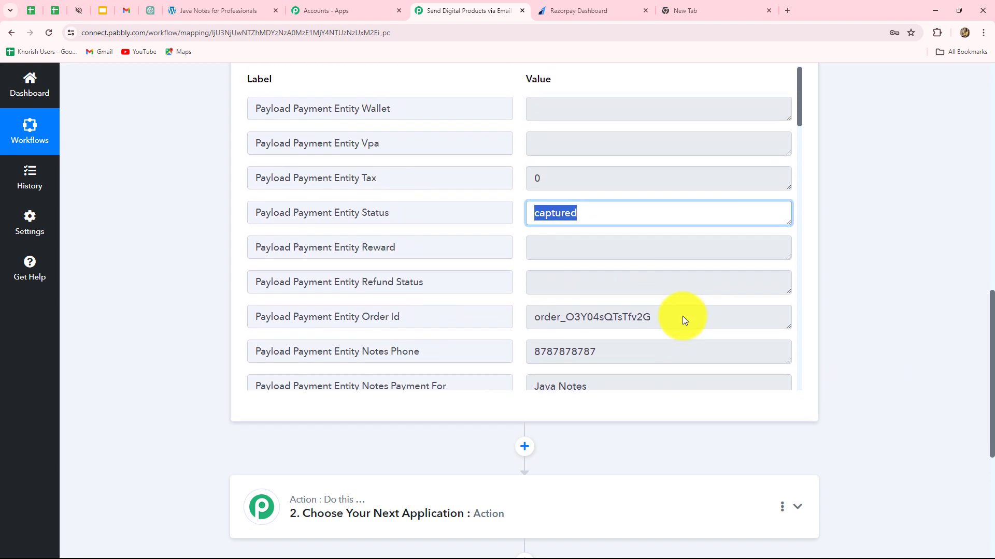
scroll(682, 316, down, 4)
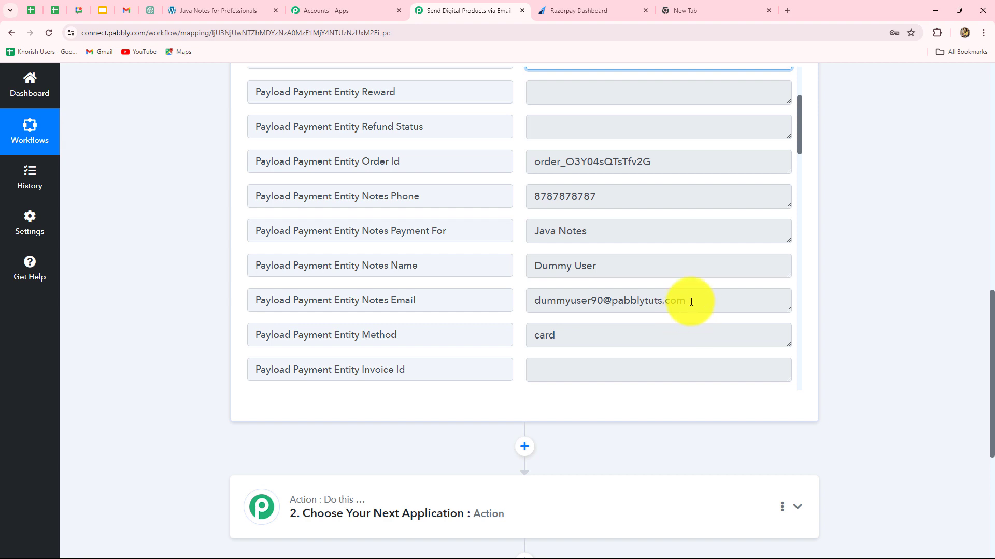
drag(622, 231, 500, 229)
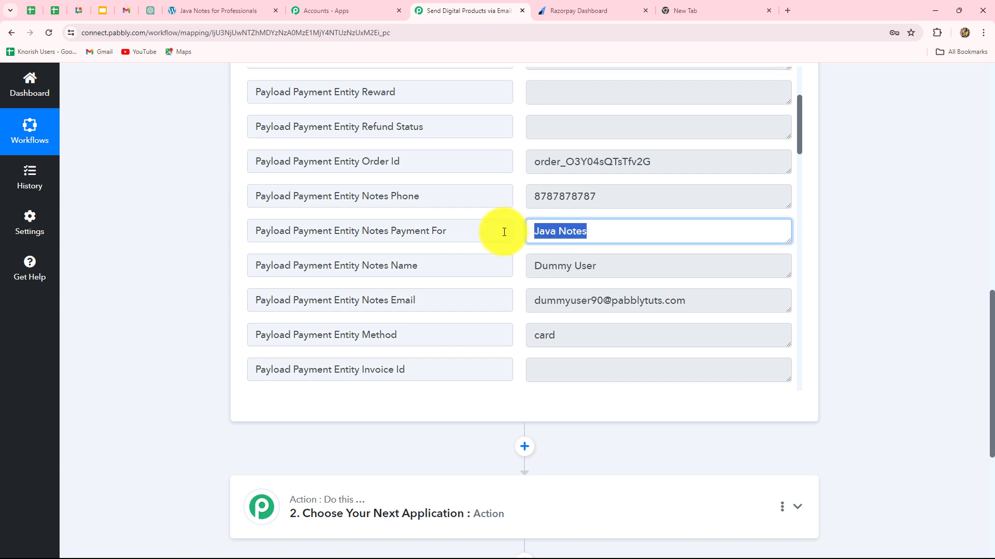
scroll(868, 244, down, 5)
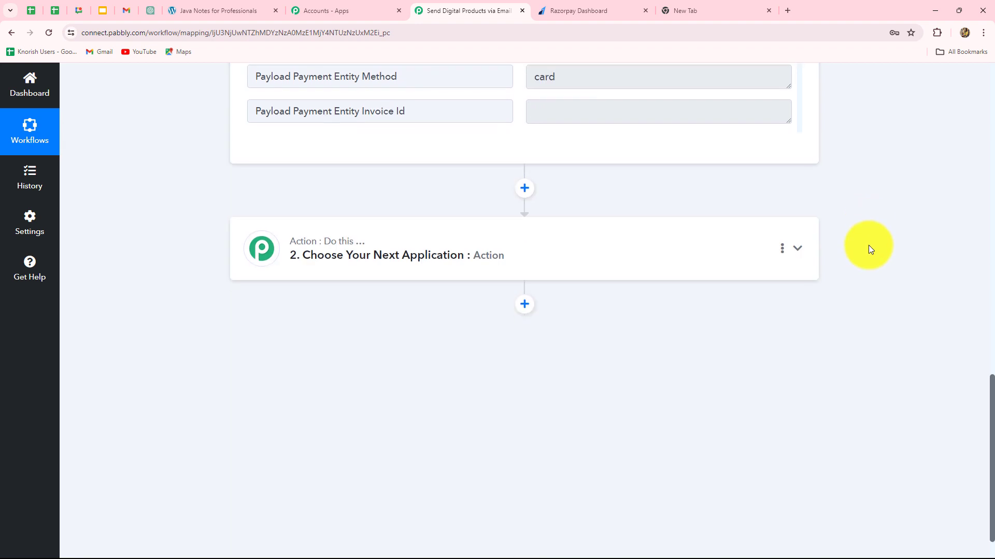
- Set step 2 to Filter (Pabbly) with the Filter Values action event and connect it
click(324, 270)
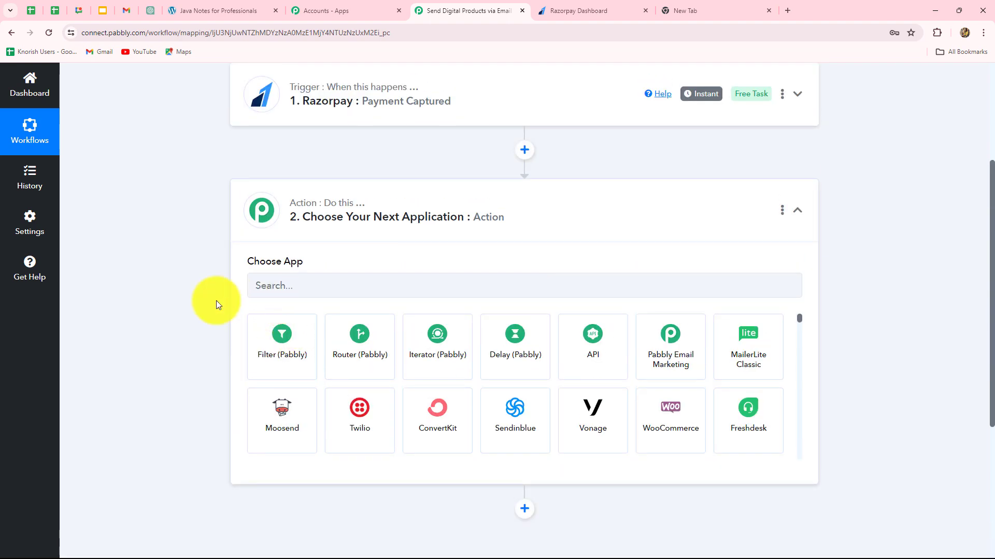
click(286, 372)
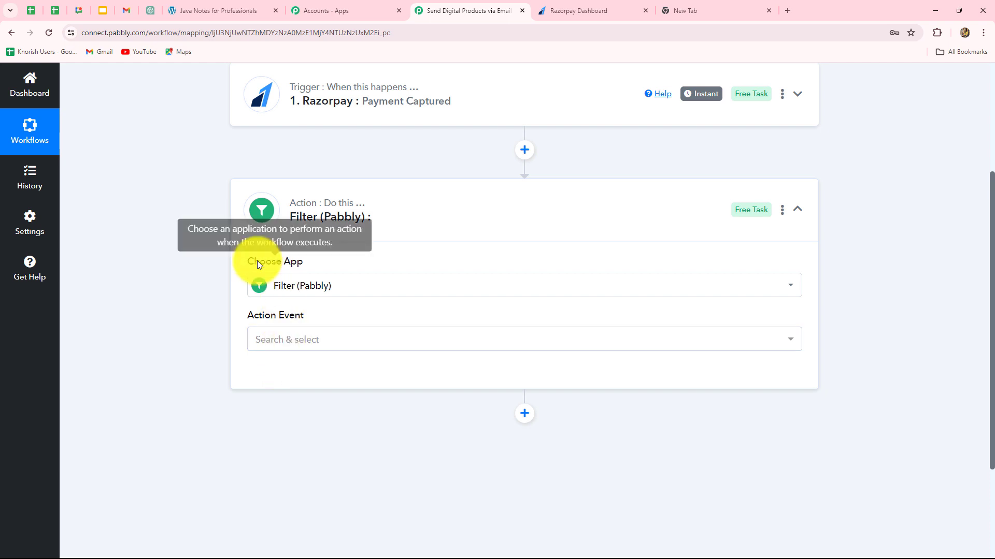
click(297, 341)
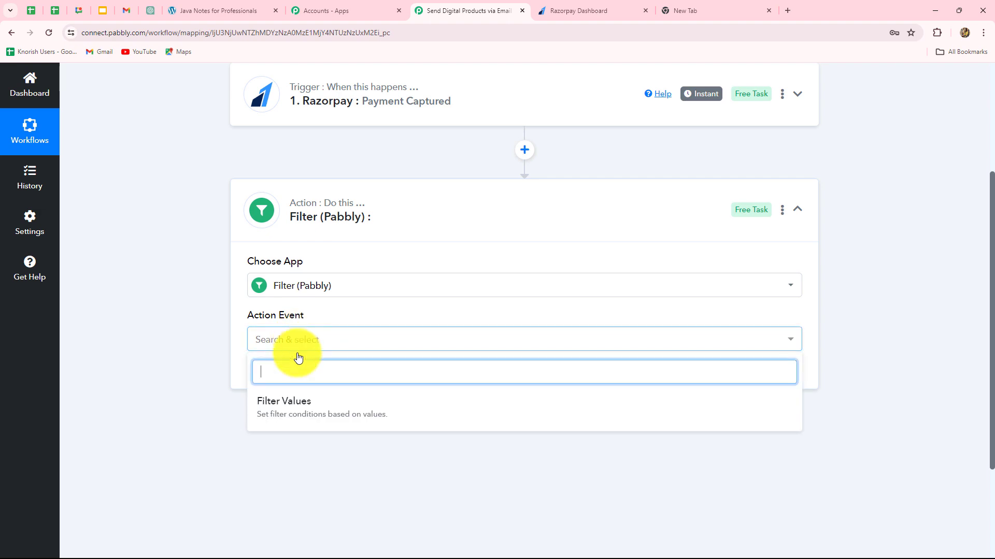
click(291, 403)
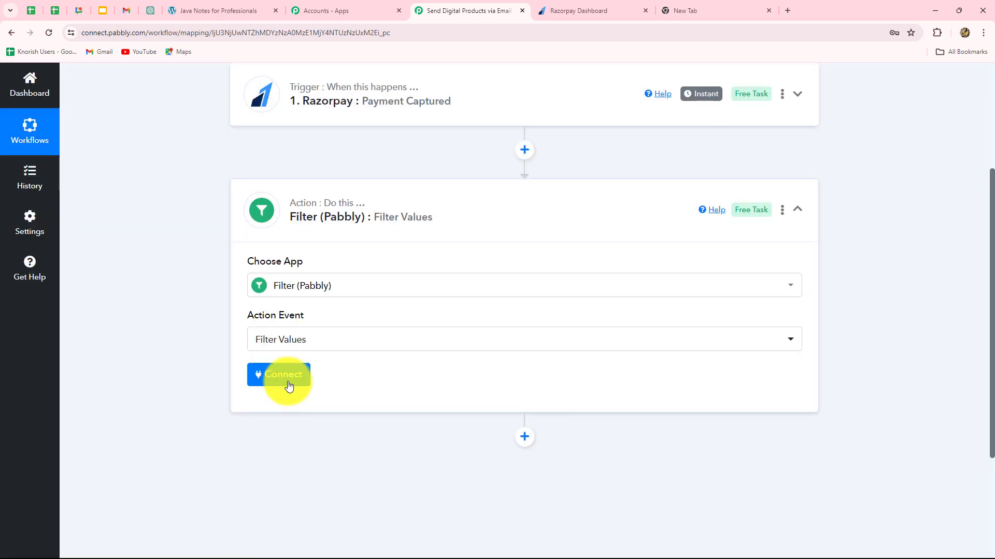
click(288, 375)
- Open the Select Label list of payment fields for the filter condition
scroll(747, 357, down, 5)
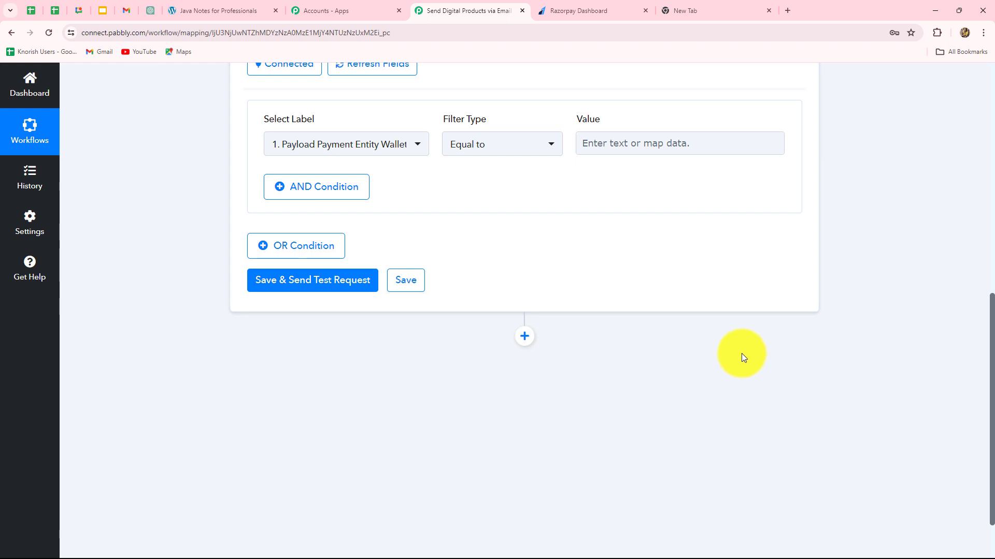
scroll(546, 265, up, 2)
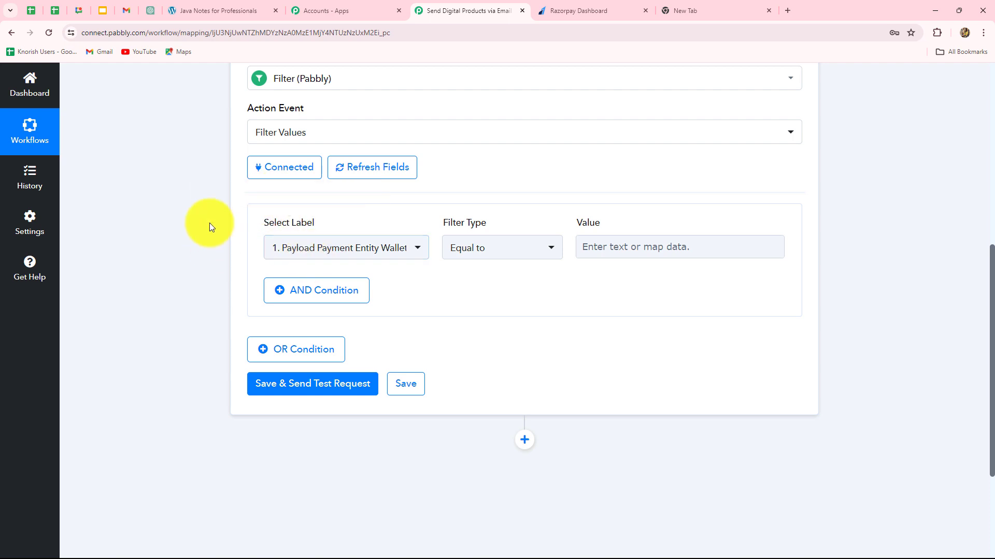
click(337, 248)
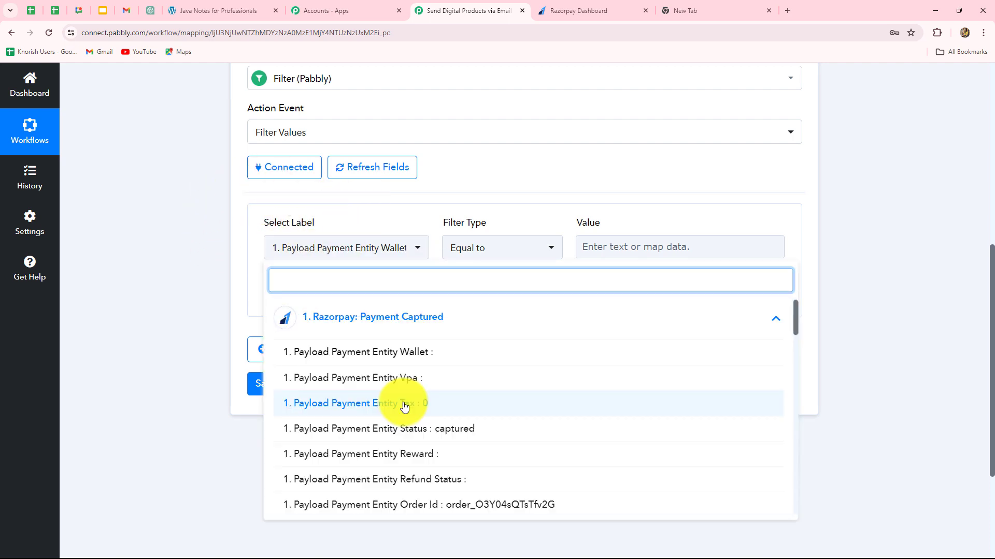
- Choose Payload Payment Entity Notes Payment For as the filter label
scroll(426, 442, down, 4)
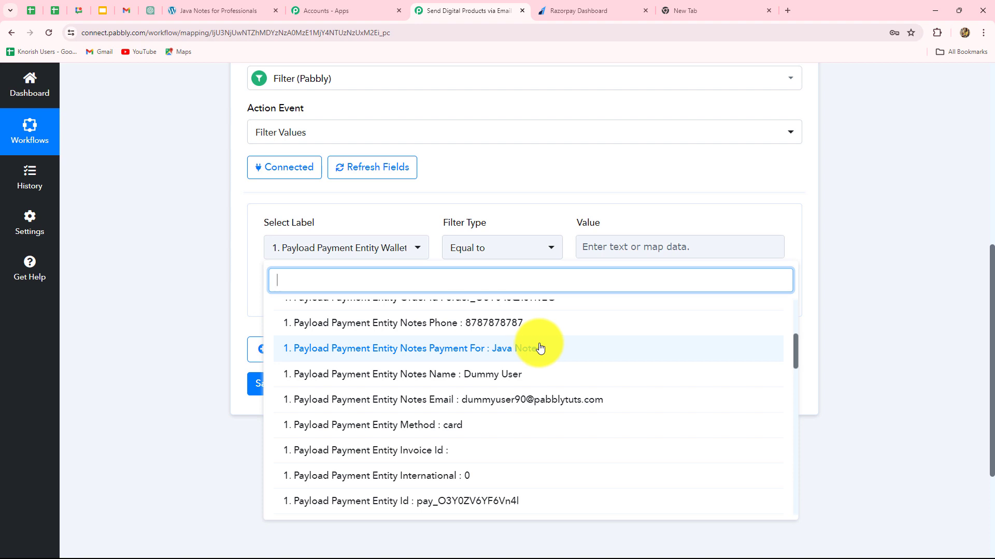
click(517, 352)
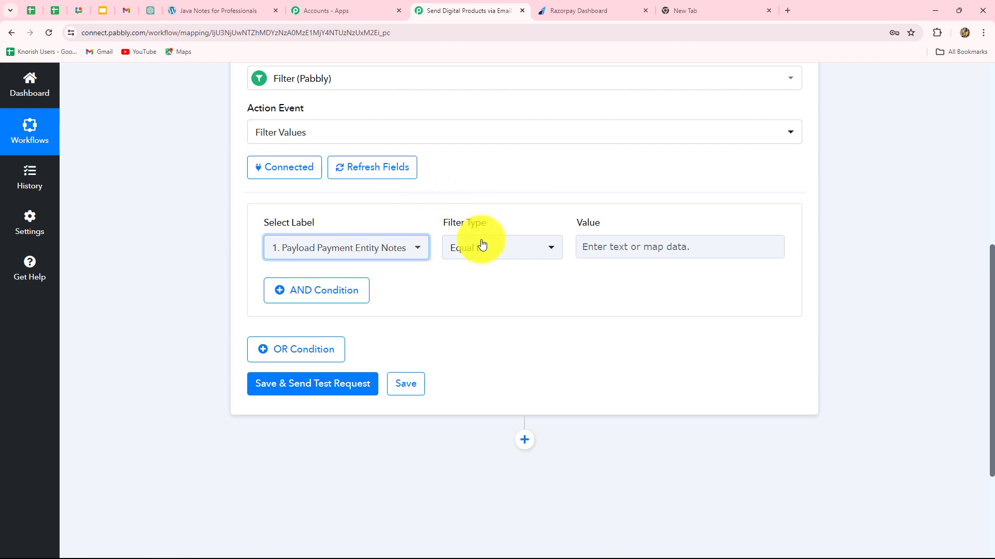
click(591, 250)
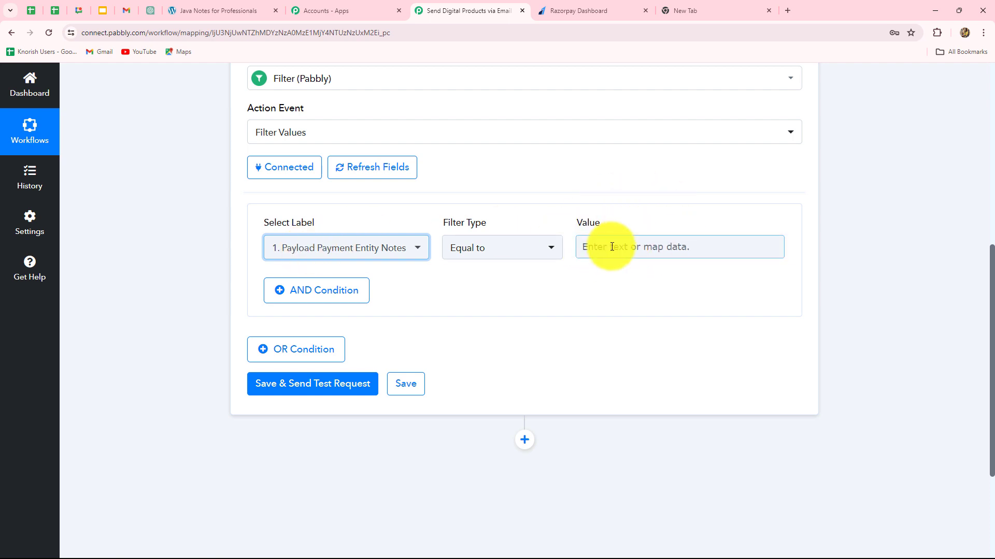
click(363, 179)
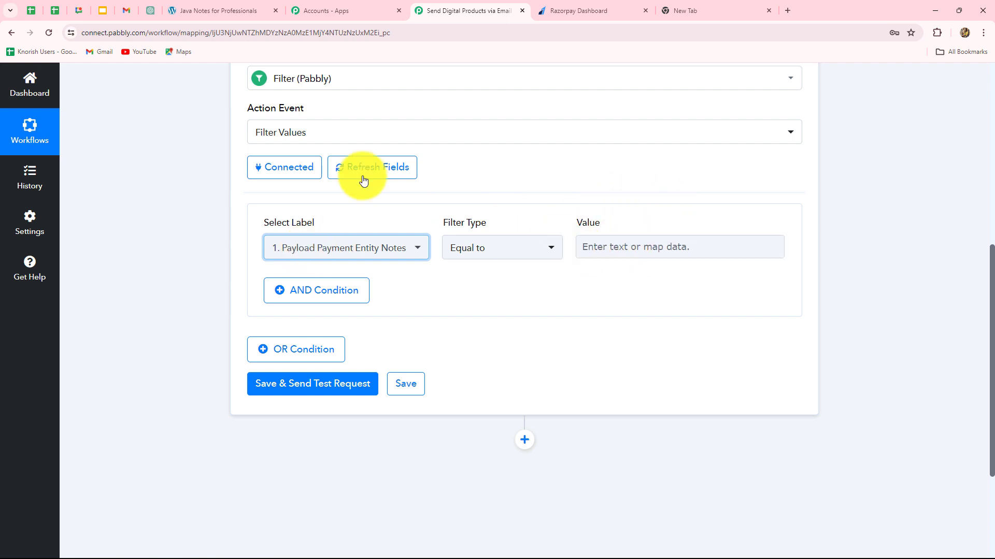
- Enter 'Java Notes' as the Equal to comparison value
click(648, 250)
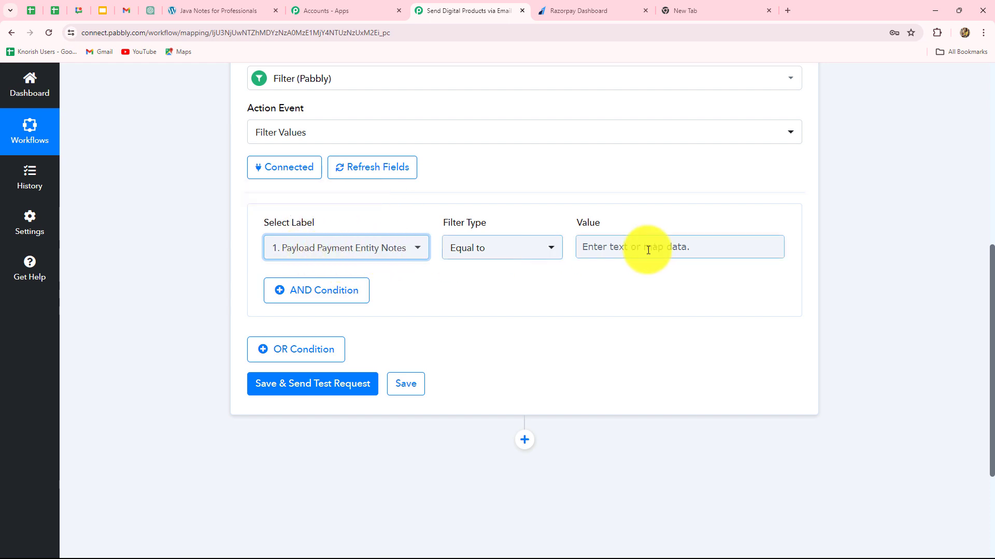
click(605, 245)
key(Caps_Lock)
text(Java)
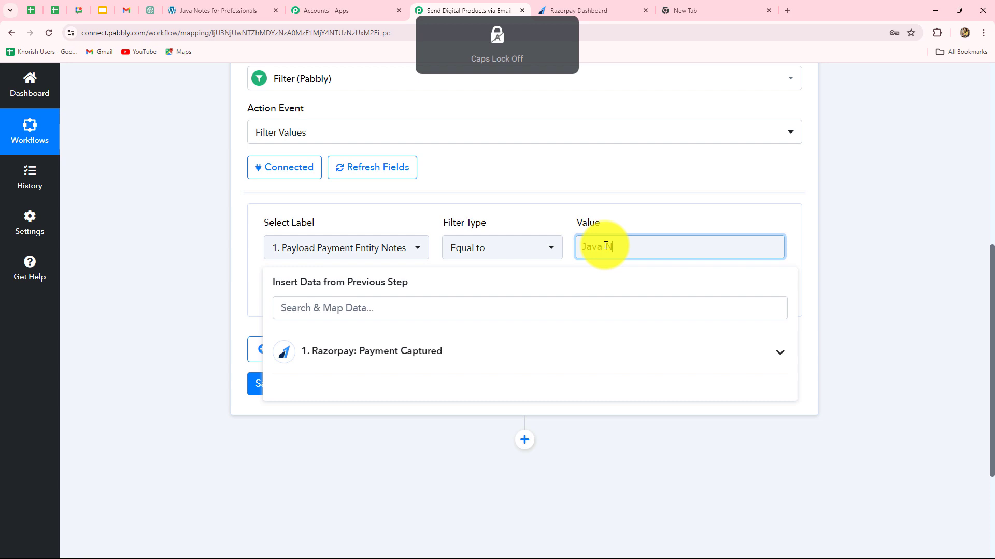
text(Notes)
click(953, 250)
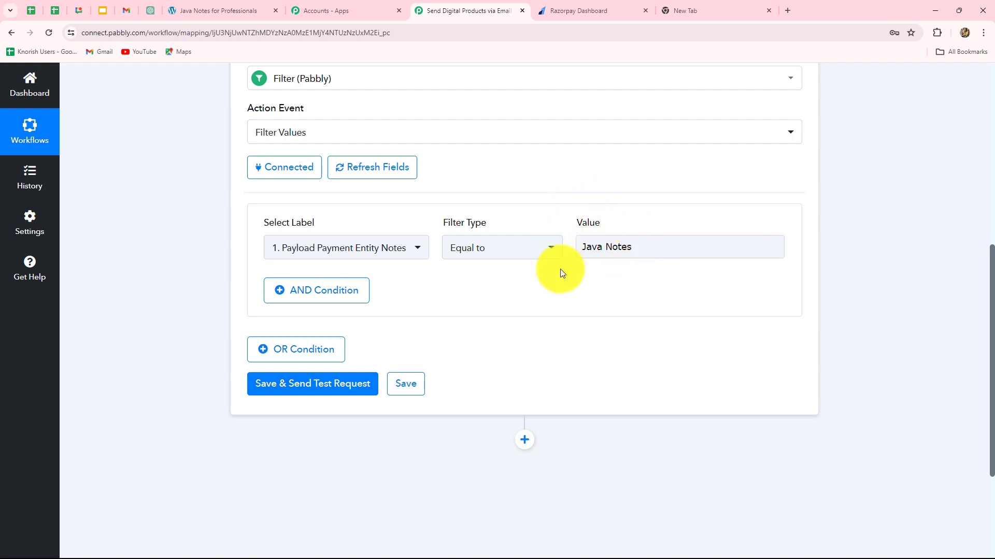
click(665, 258)
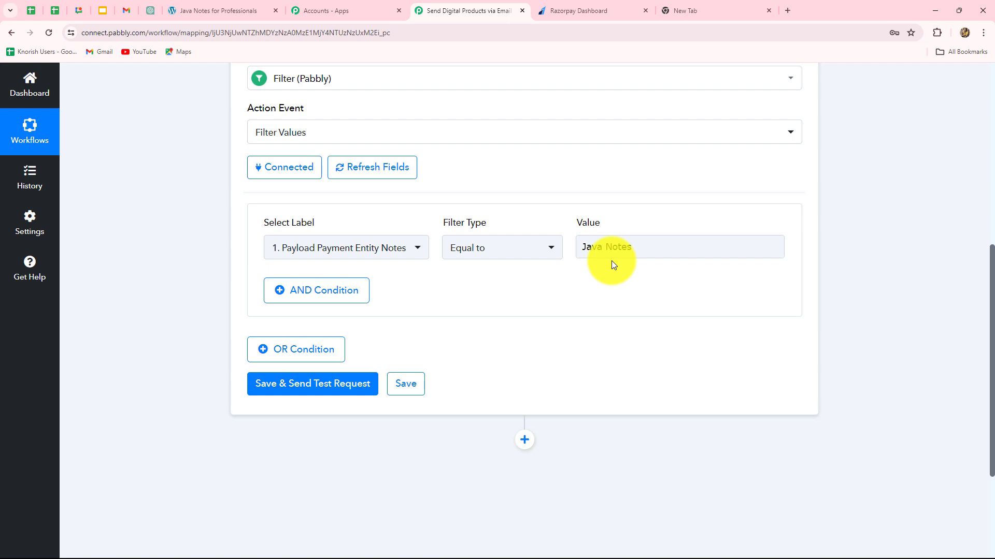
scroll(615, 257, down, 4)
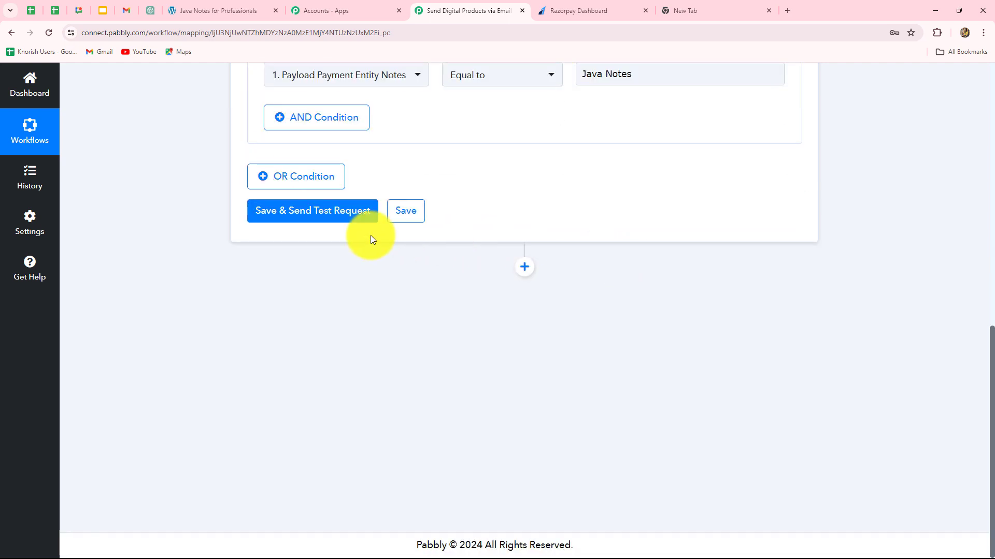
- Save and test the filter, confirm Condition is true, and add a third action step
click(346, 220)
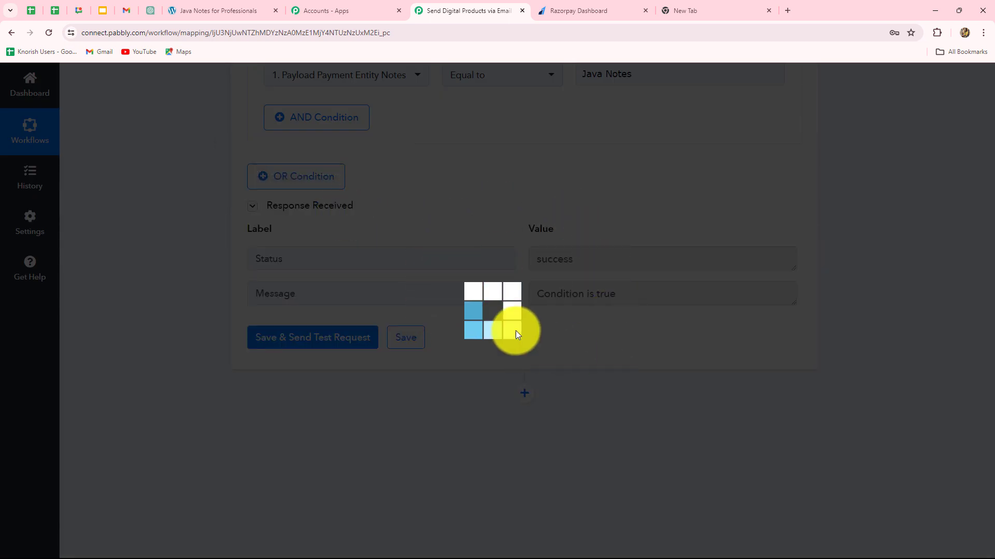
scroll(688, 334, up, 2)
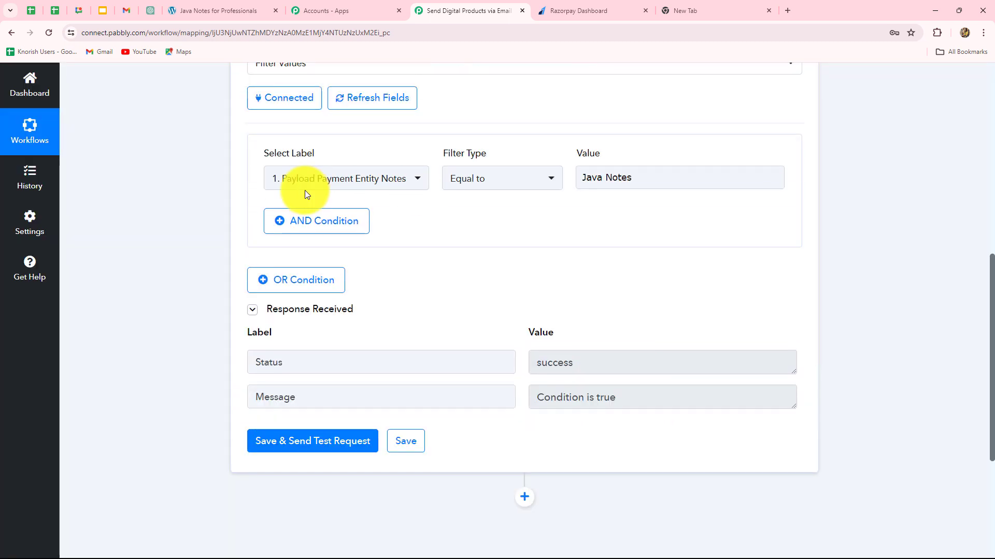
click(636, 179)
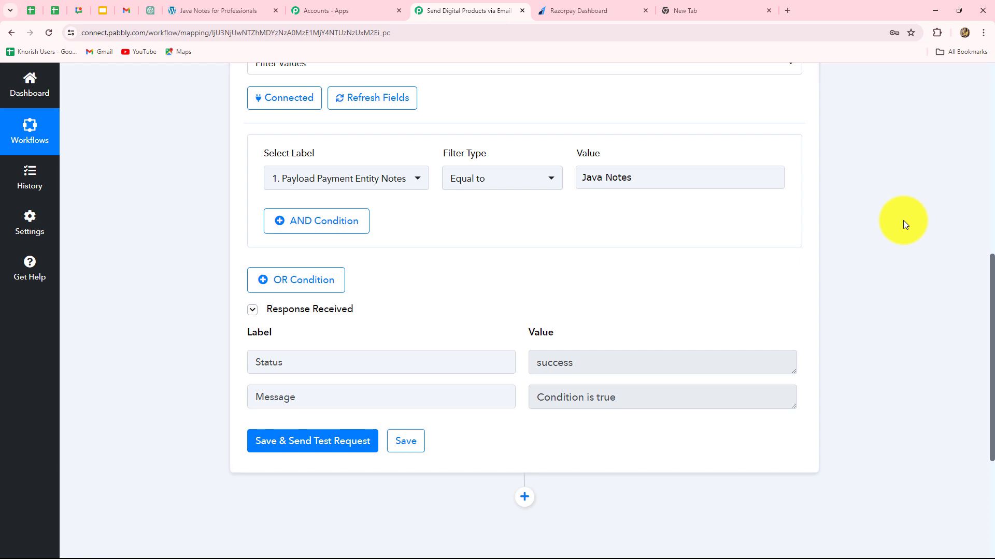
scroll(903, 220, down, 4)
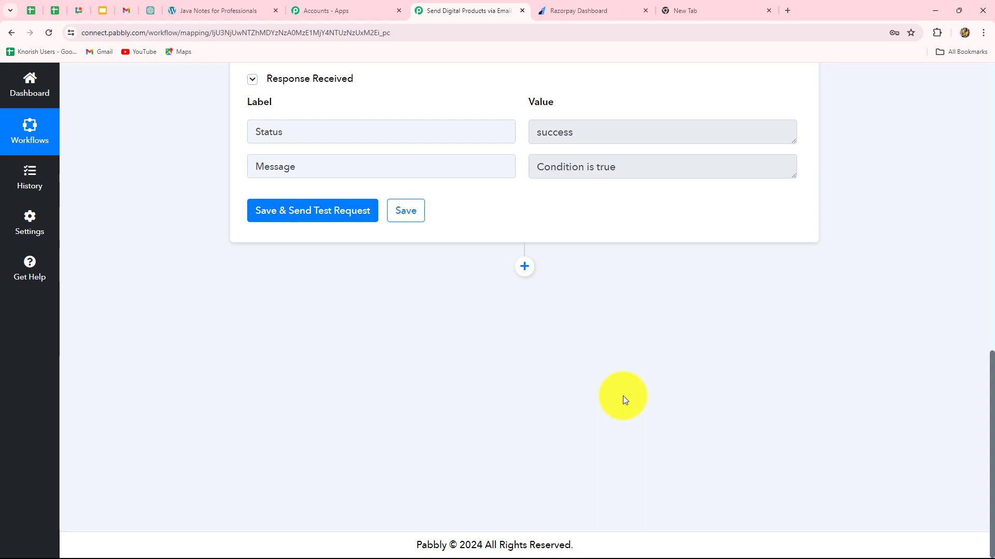
click(525, 267)
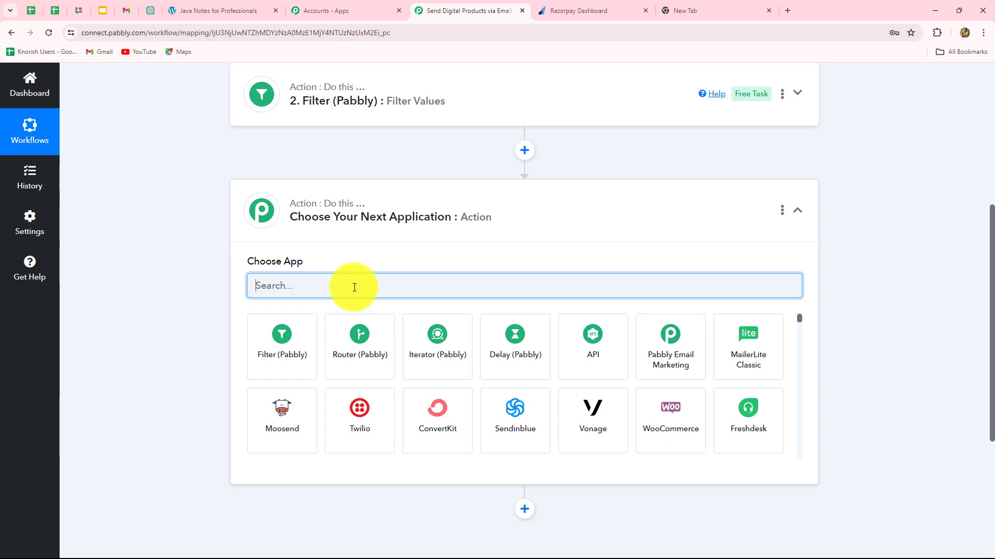
- Make step 3 a Gmail action with Send Email as the action event
text(Gmail)
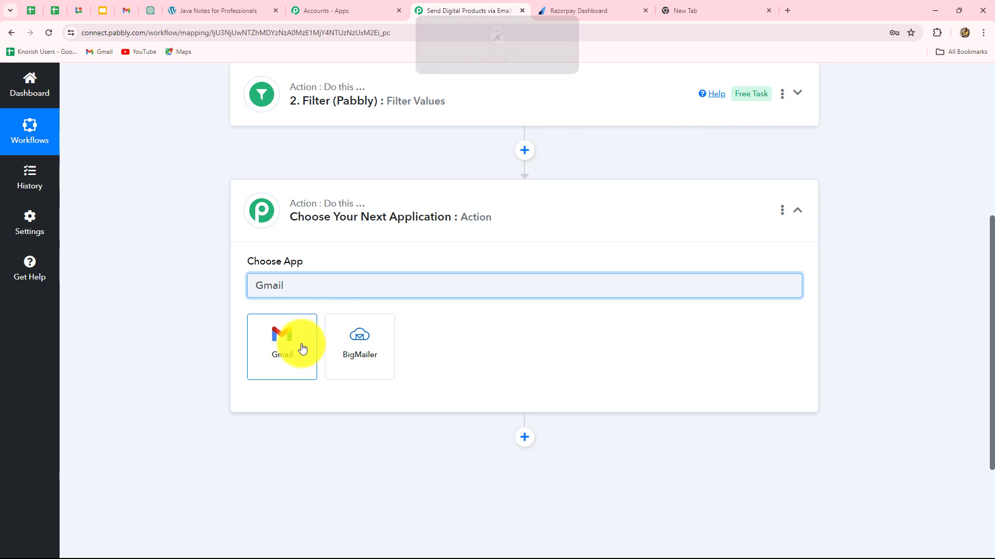
click(302, 348)
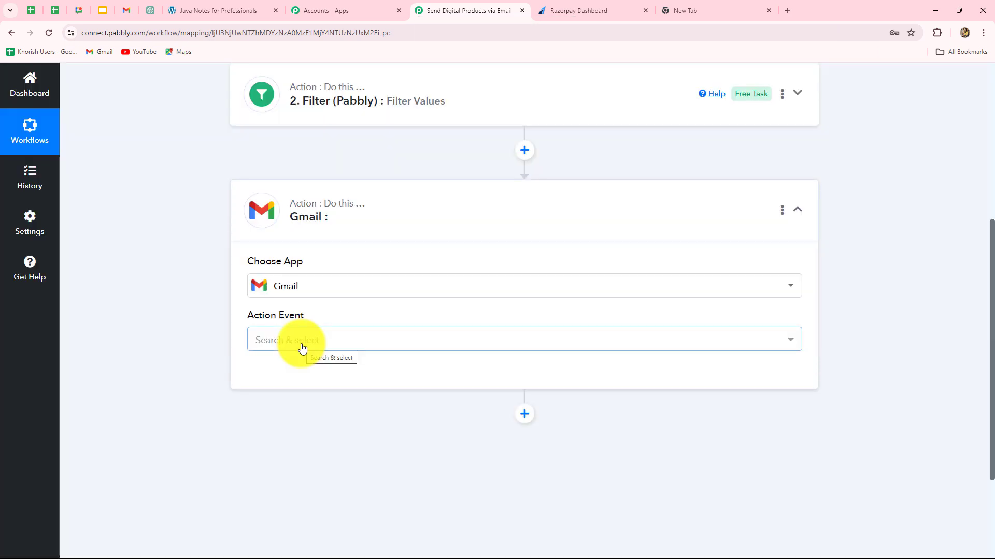
click(301, 344)
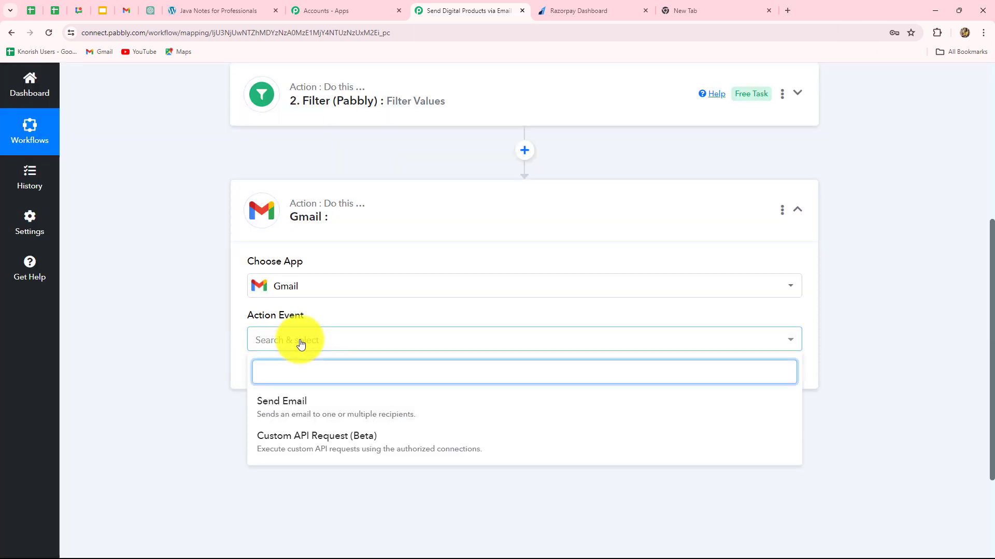
click(296, 410)
- Connect the step through the existing Gmail #31 connection and save
click(300, 379)
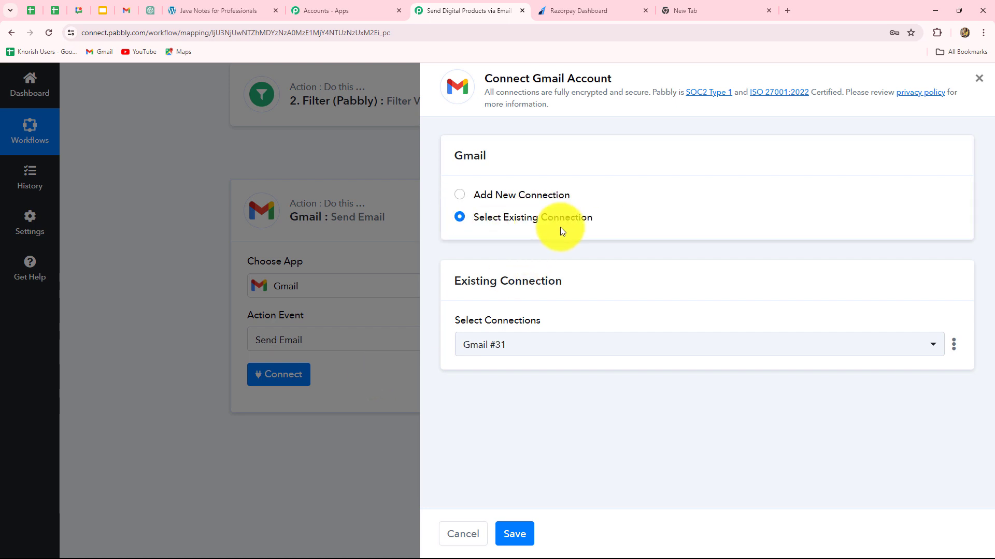
click(460, 198)
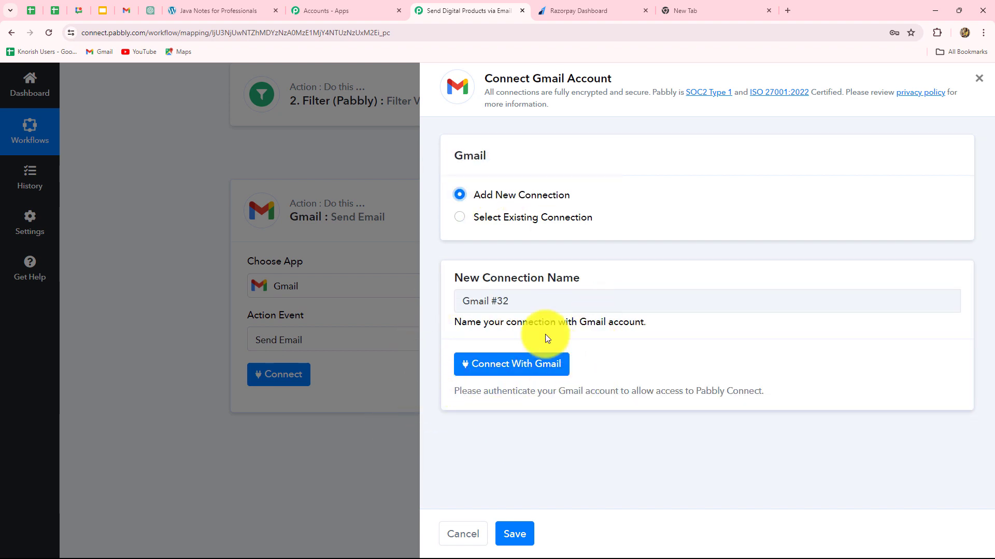
click(462, 219)
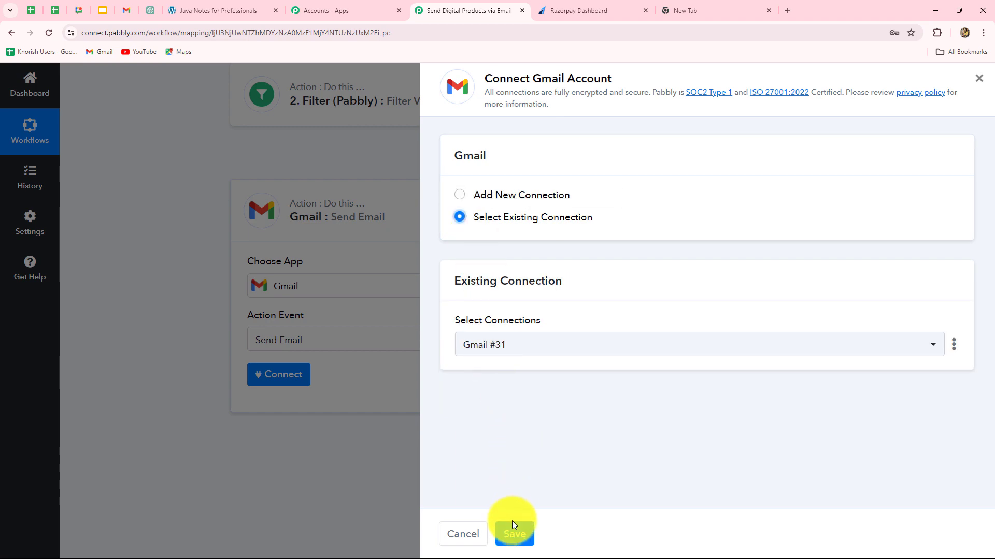
click(512, 533)
- Map Recipient Email Addresses to the Razorpay trigger's Payload Payment Entity Notes Email
scroll(941, 319, down, 1)
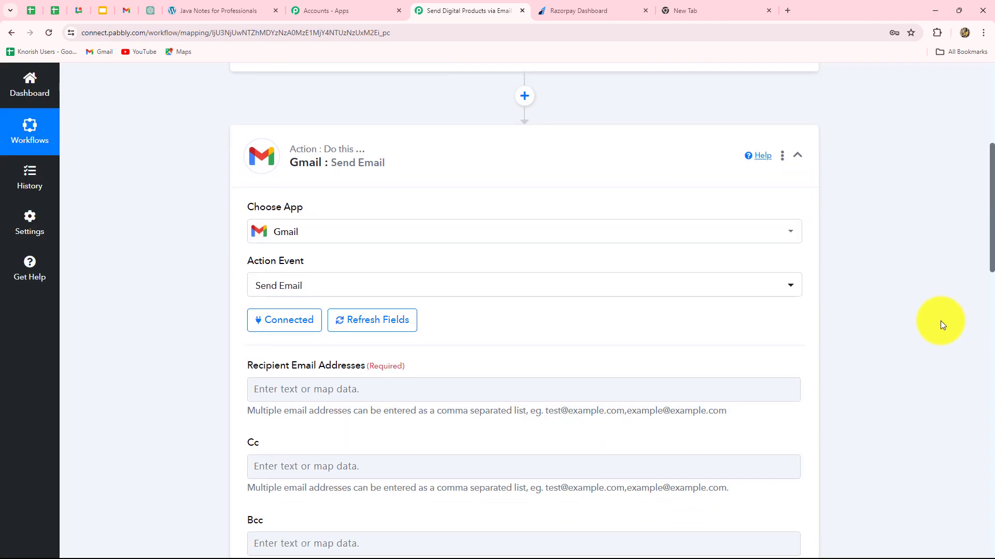
scroll(942, 324, down, 3)
click(485, 245)
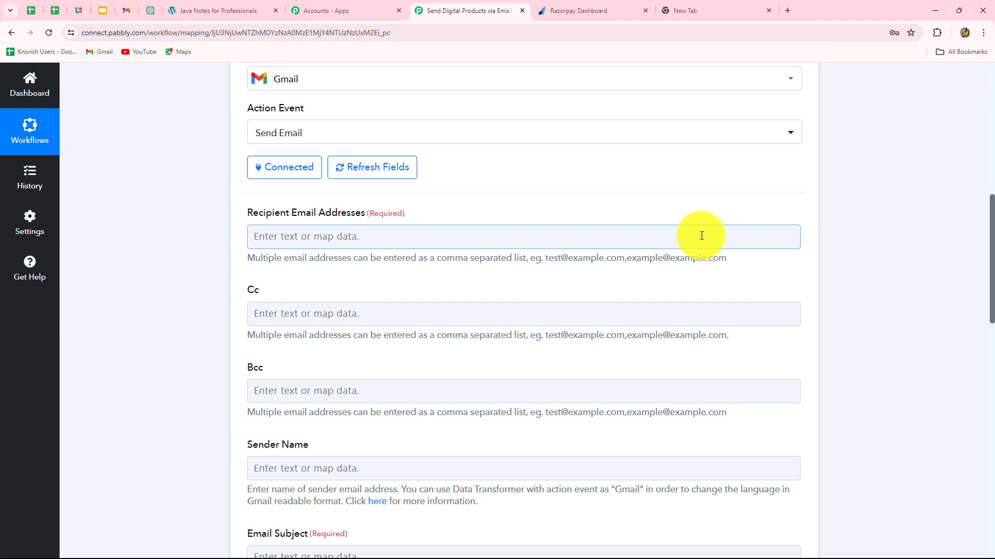
click(637, 230)
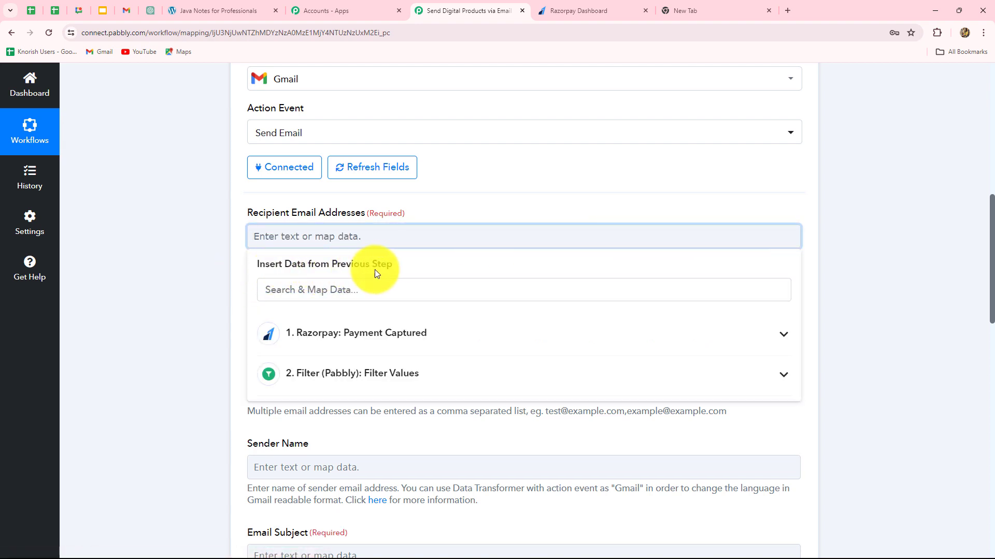
click(385, 337)
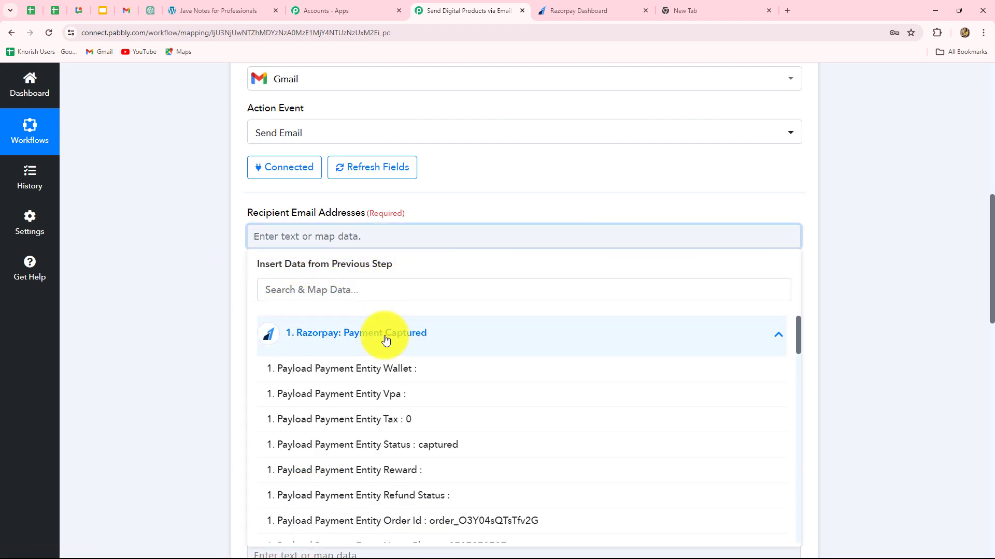
scroll(429, 473, down, 6)
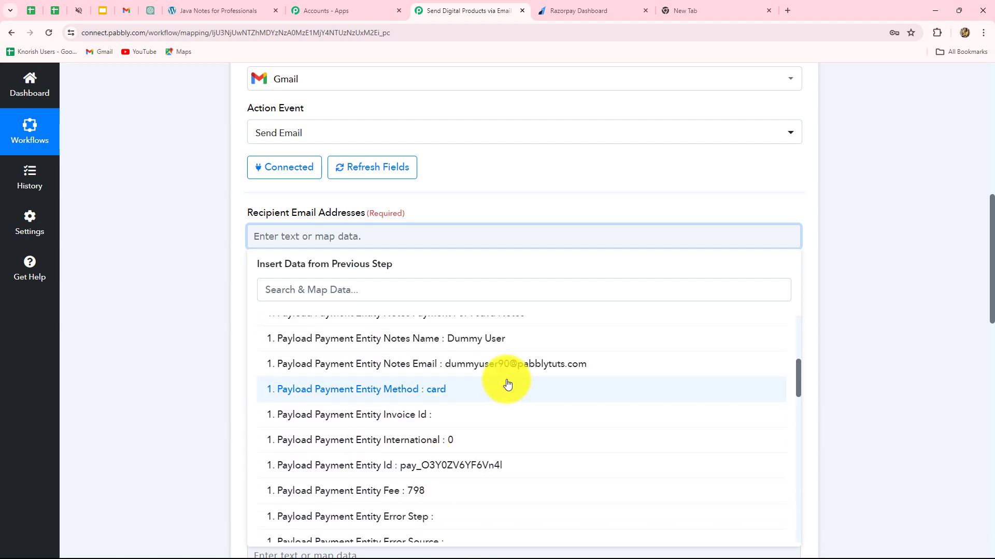
click(512, 364)
click(835, 314)
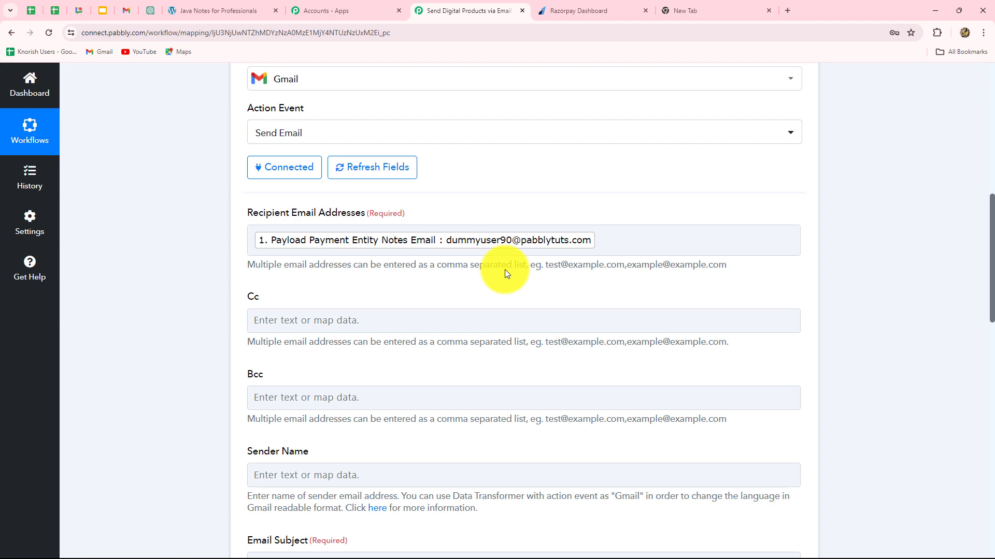
- Set the Sender Name to CodeCrafters Academy
scroll(503, 291, down, 2)
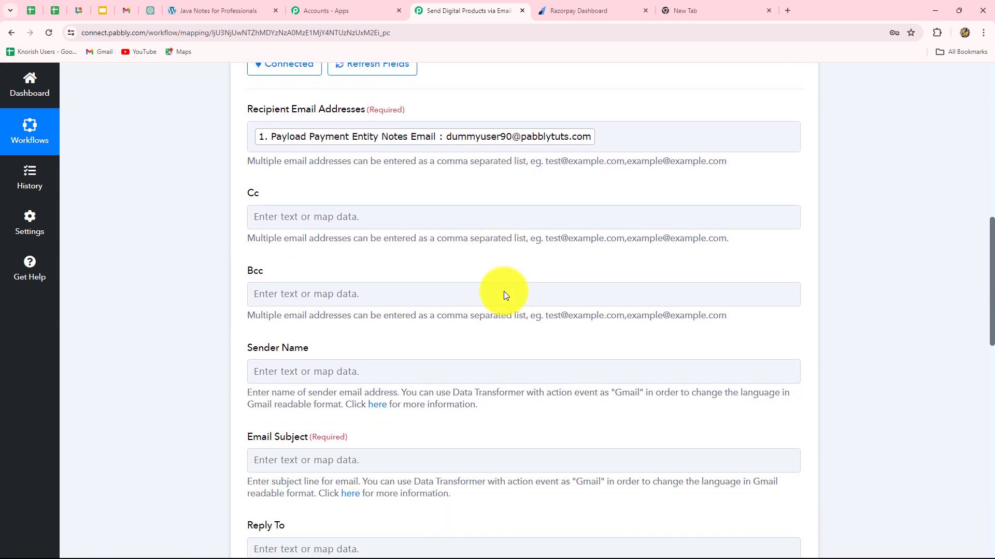
scroll(504, 291, down, 3)
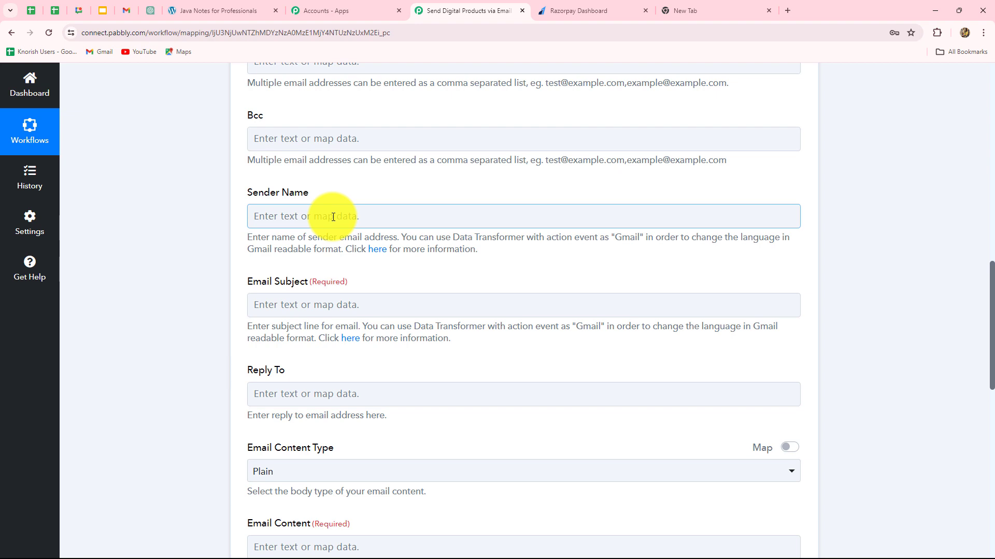
click(333, 217)
text(CodeCrafters Academy)
scroll(333, 217, down, 2)
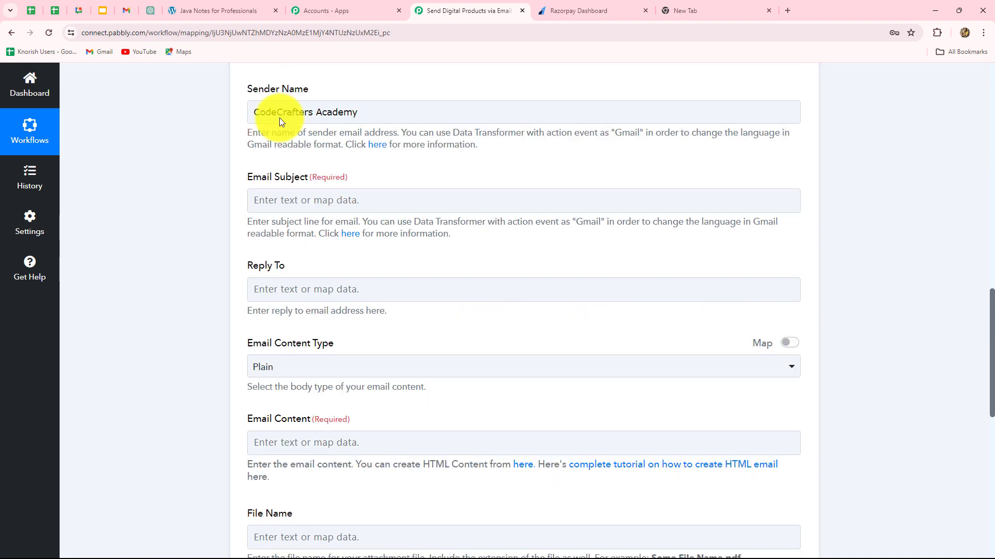
click(353, 174)
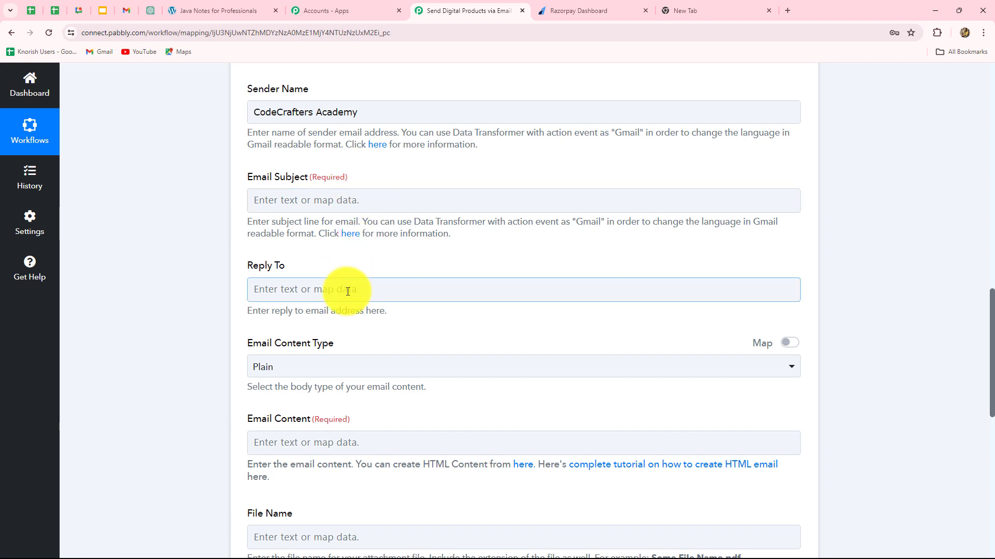
scroll(344, 288, down, 1)
- Fill in the Java Notes email subject
click(326, 147)
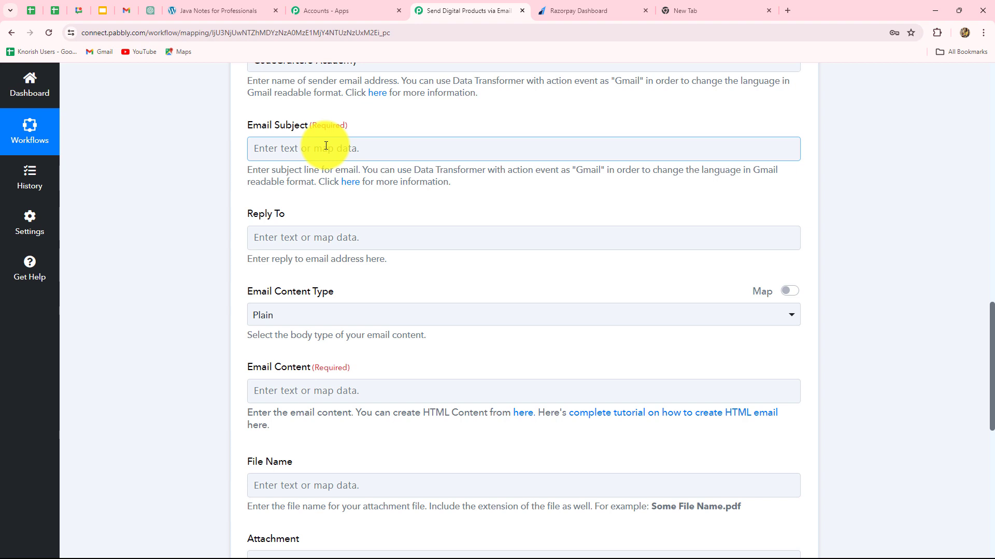
text(Your Java Notes - Unlock Your Coding Potential!)
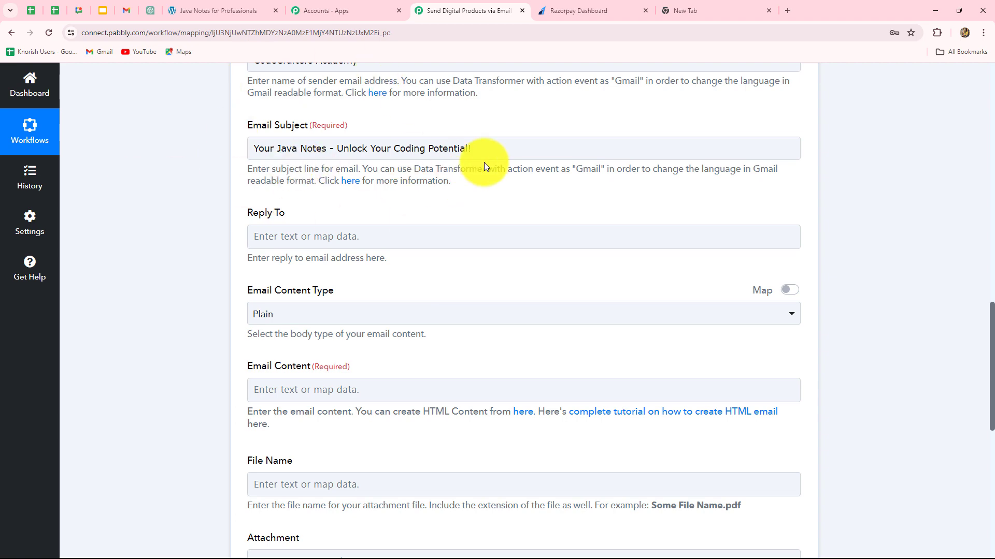
scroll(250, 267, up, 3)
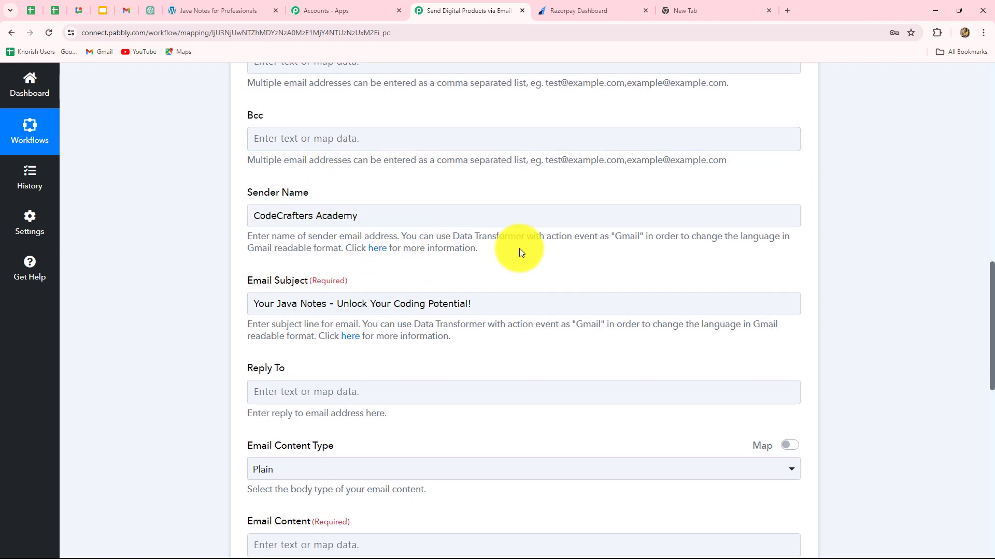
scroll(523, 259, down, 3)
click(349, 228)
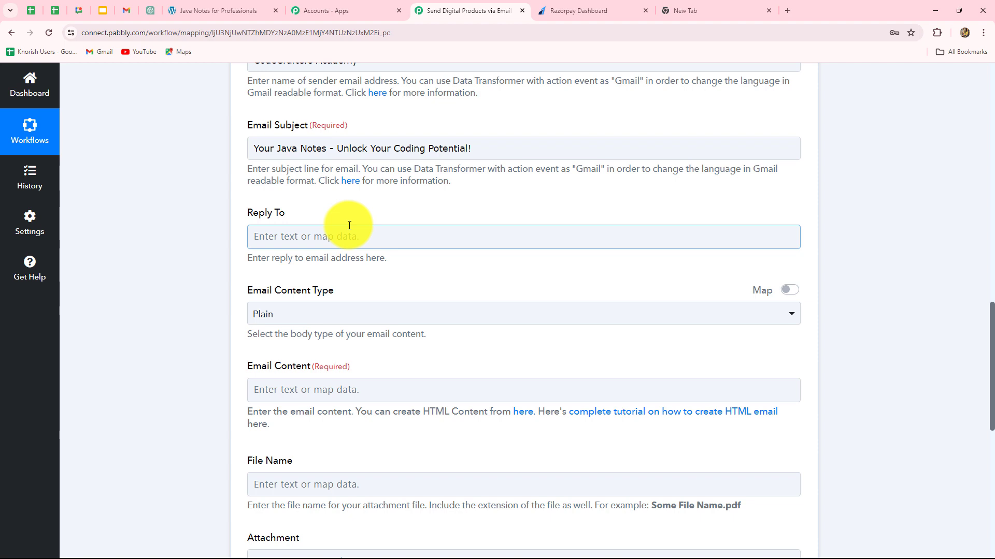
scroll(349, 225, down, 3)
click(349, 228)
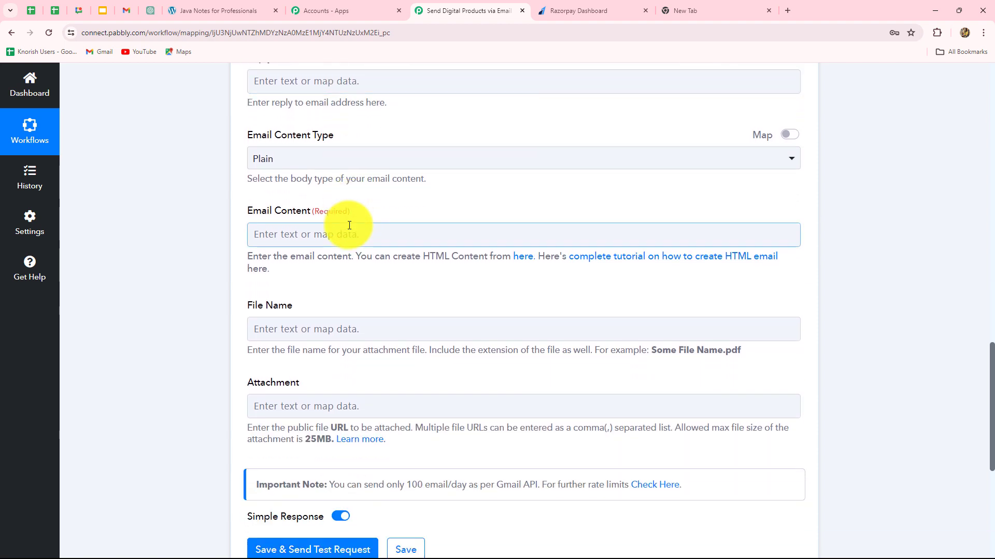
scroll(349, 226, down, 2)
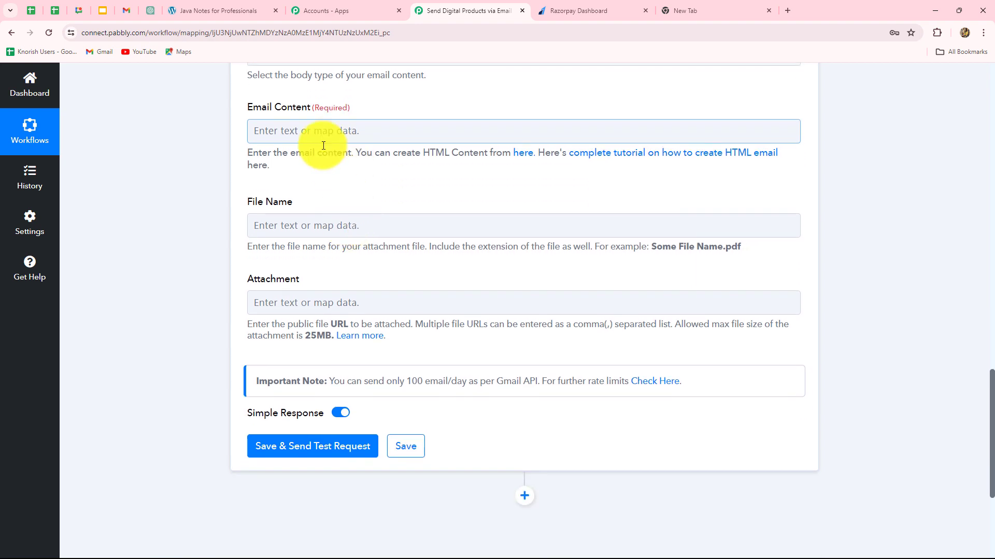
- Start the Email Content with 'Dear,' followed by the mapped Razorpay Notes Name
click(260, 131)
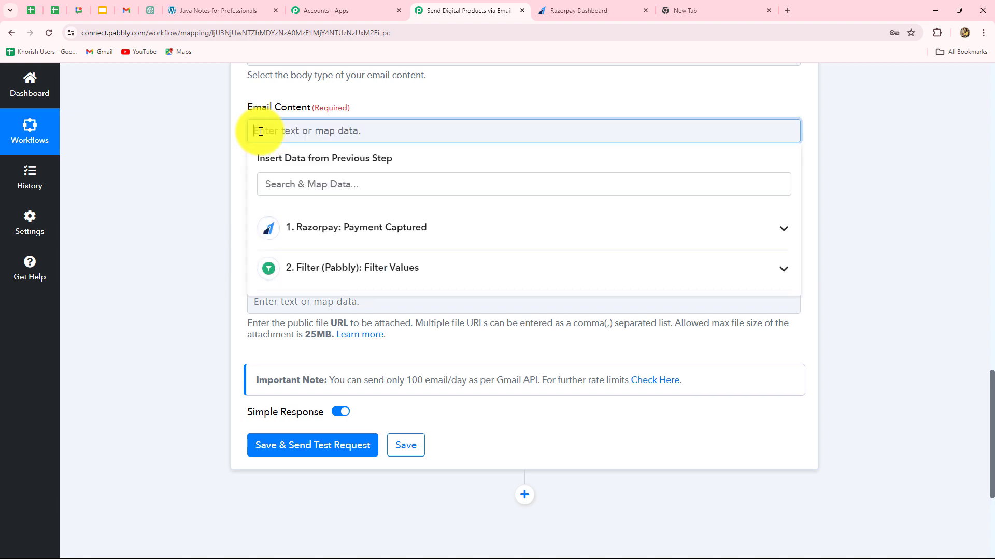
text(Dear,)
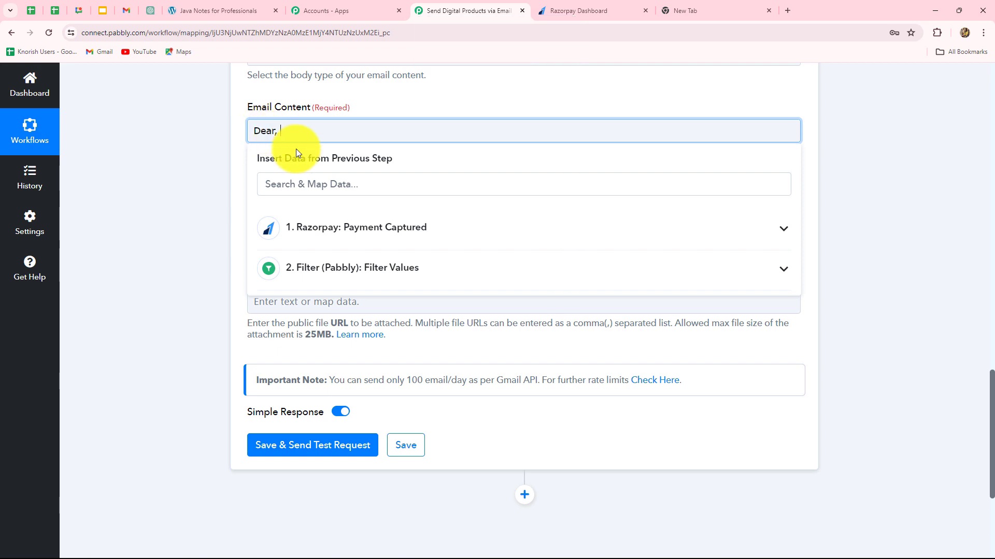
click(355, 228)
scroll(420, 418, down, 3)
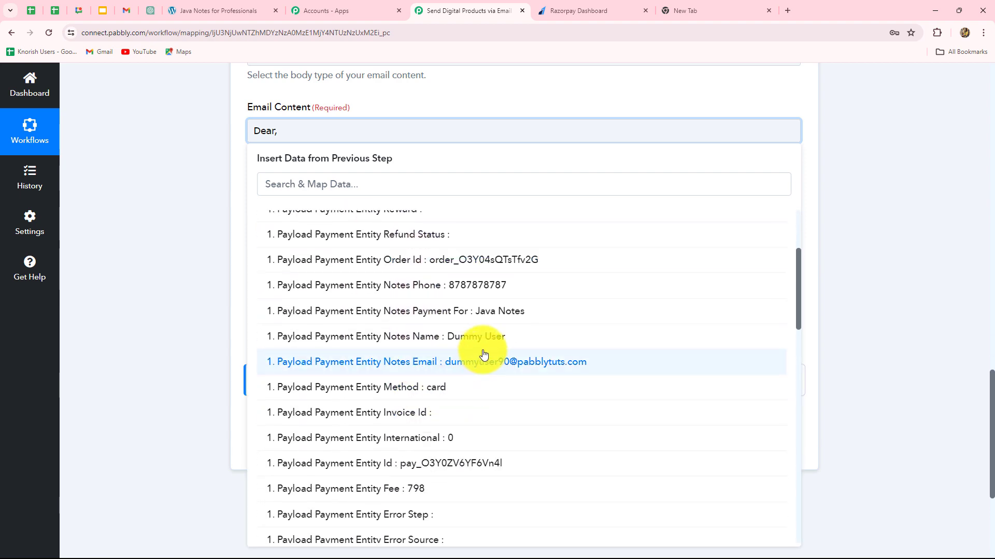
click(555, 332)
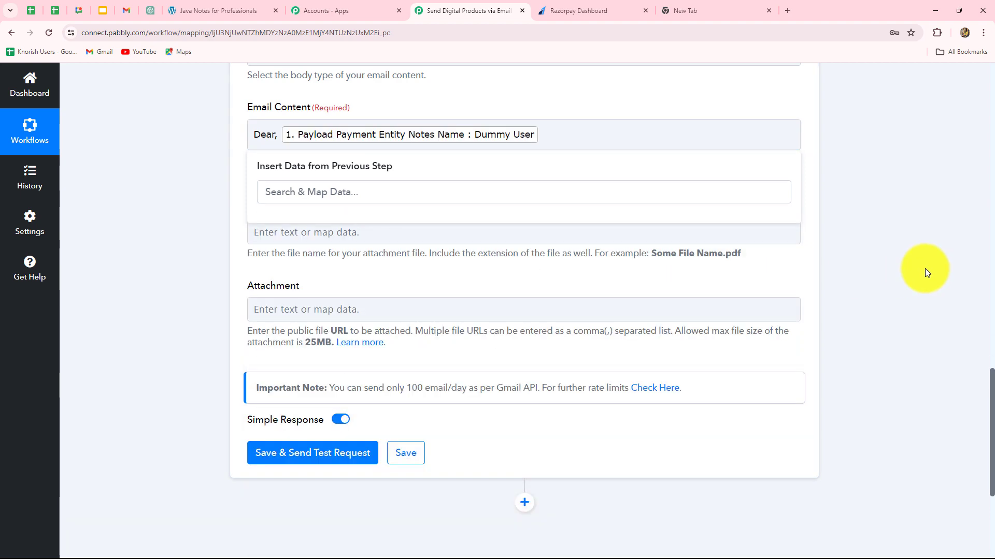
- Paste the Java Notes welcome message on a new line below the greeting
click(544, 138)
key(Return)
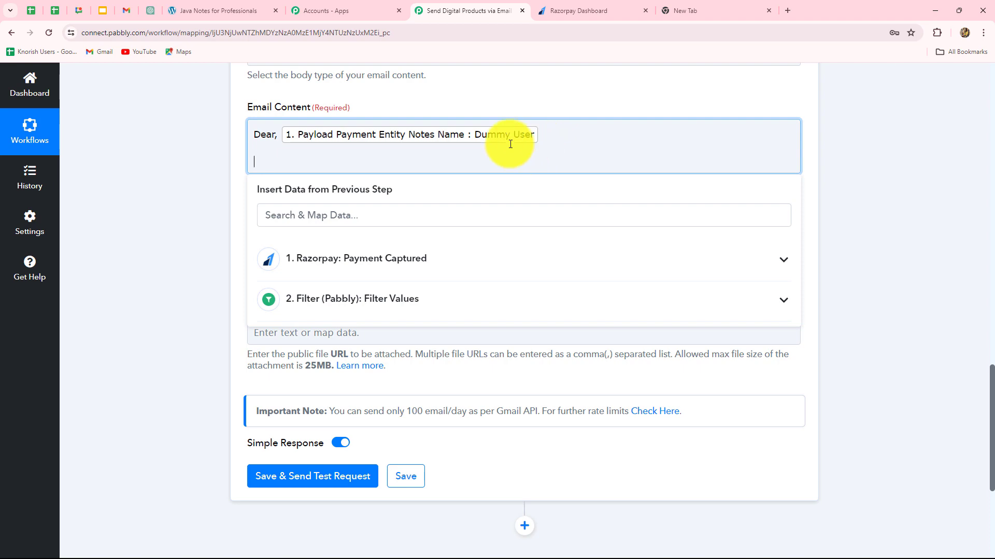
key(ctrl+v)
click(544, 197)
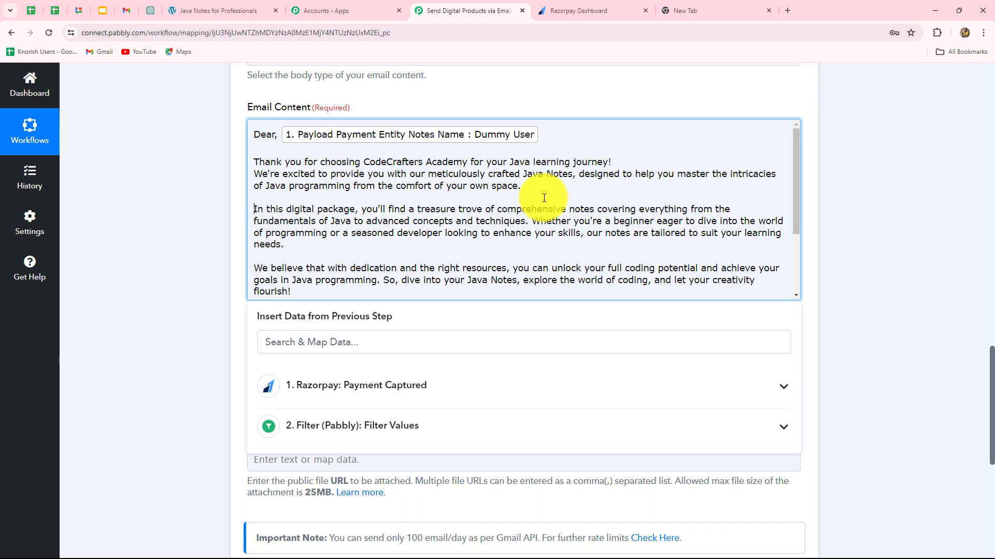
scroll(544, 197, down, 1)
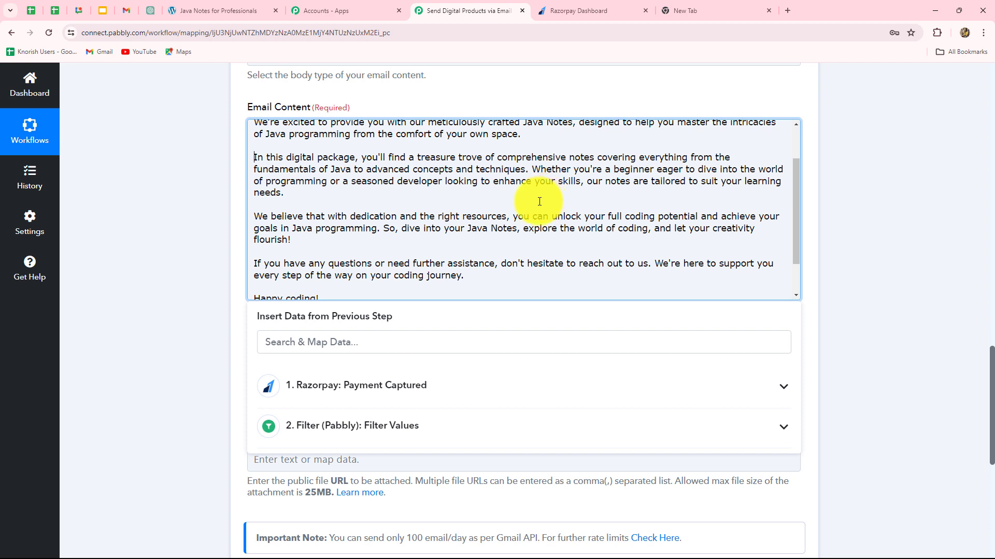
scroll(518, 218, down, 1)
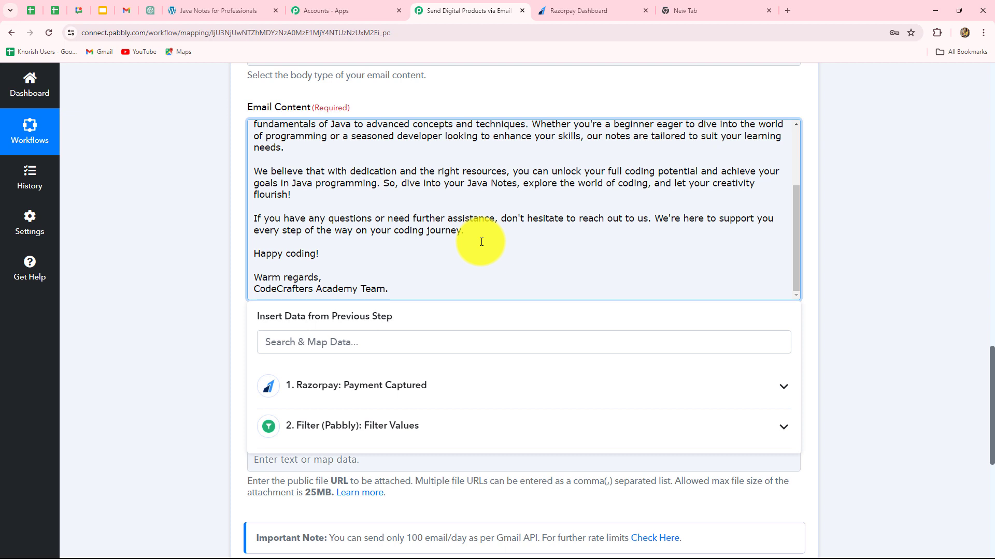
click(853, 241)
- Name the attachment file 'Java Notes for Professionals'
scroll(377, 271, down, 3)
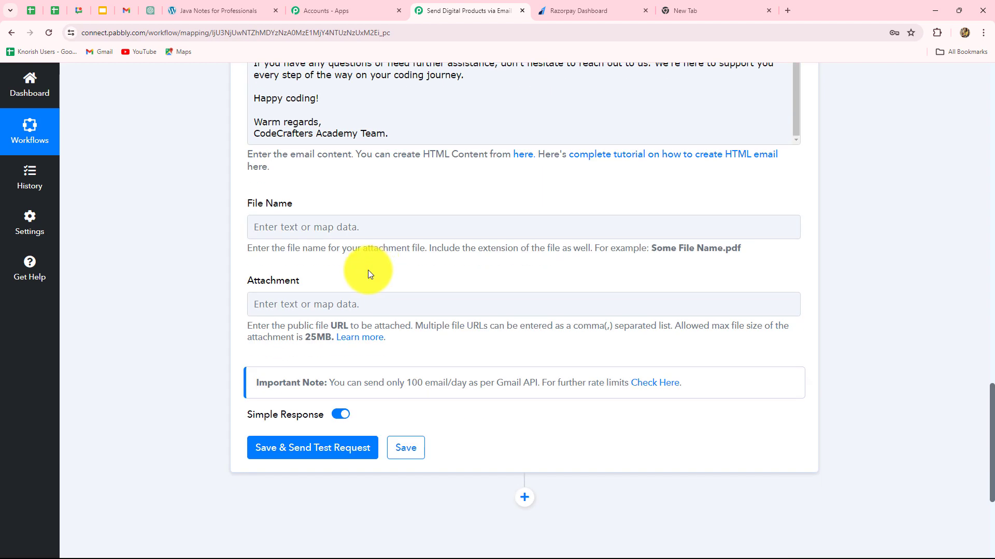
click(446, 227)
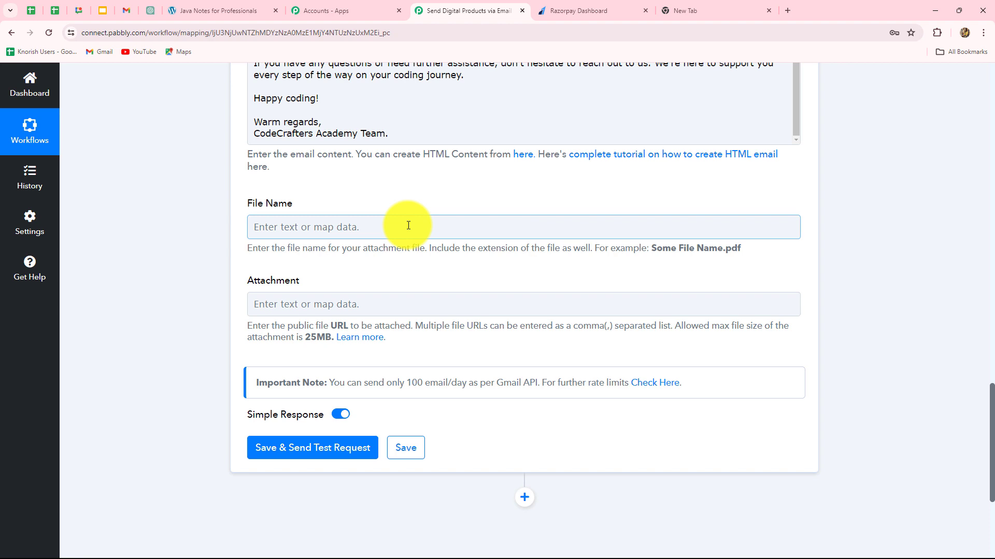
click(344, 227)
text(J)
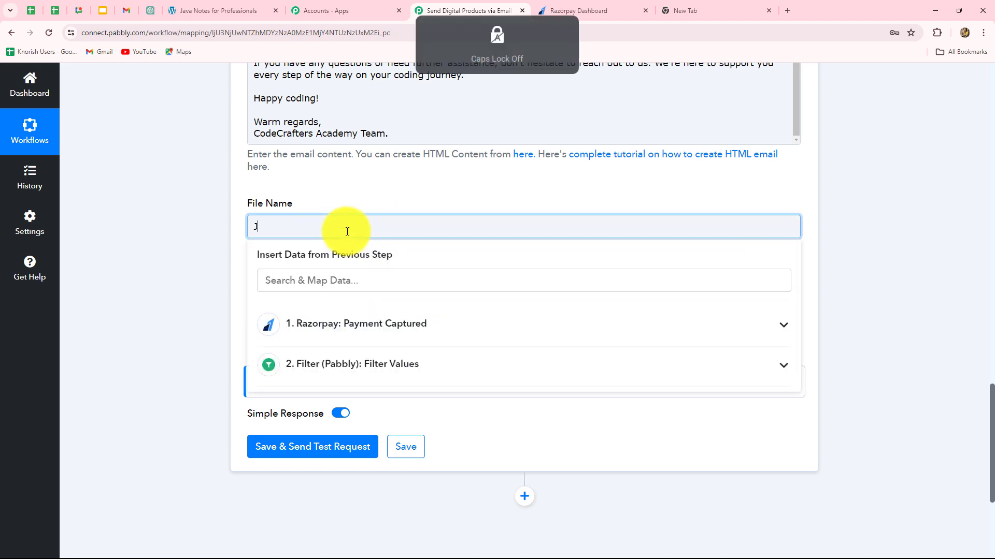
text(ava Notes for Professionals)
click(187, 242)
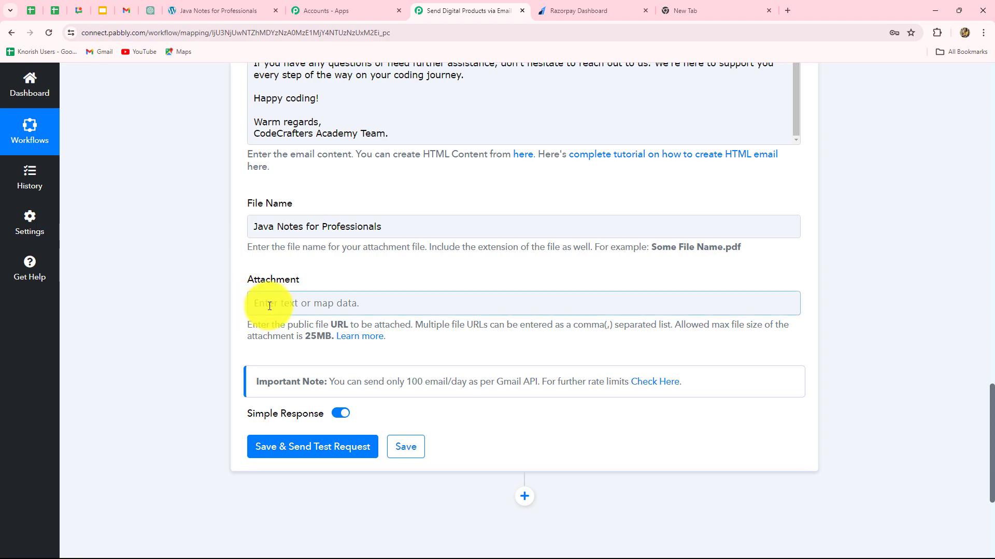
- Copy the java.pdf web address from the PDF tab and paste it as the Attachment
key(ctrl+shift+Tab)
key(ctrl+shift+Tab)
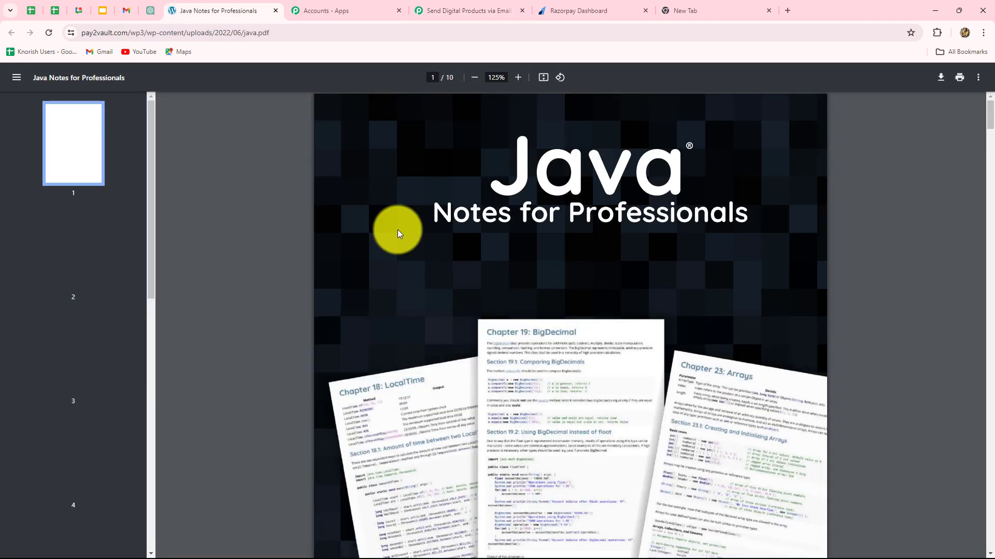
scroll(397, 229, down, 10)
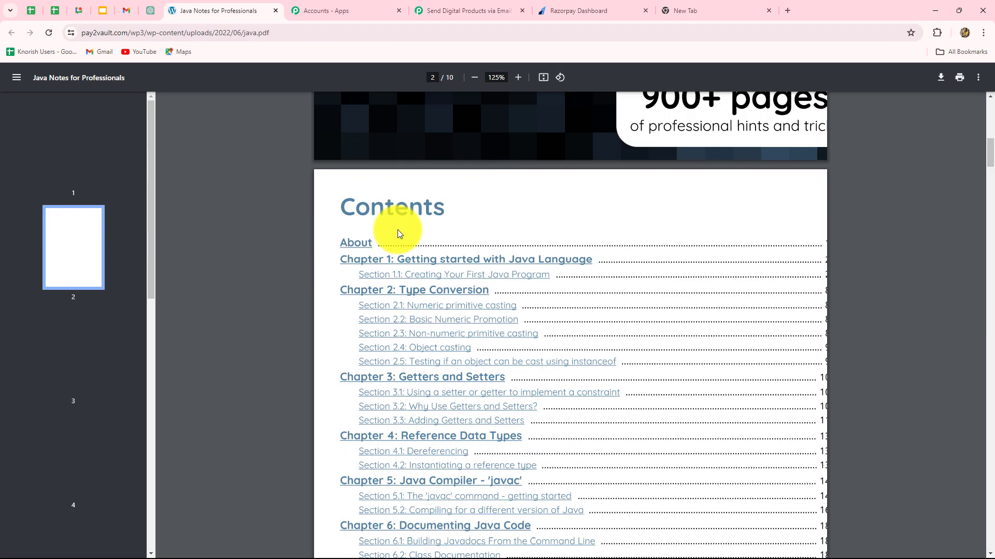
scroll(397, 229, up, 10)
click(162, 30)
key(ctrl+c)
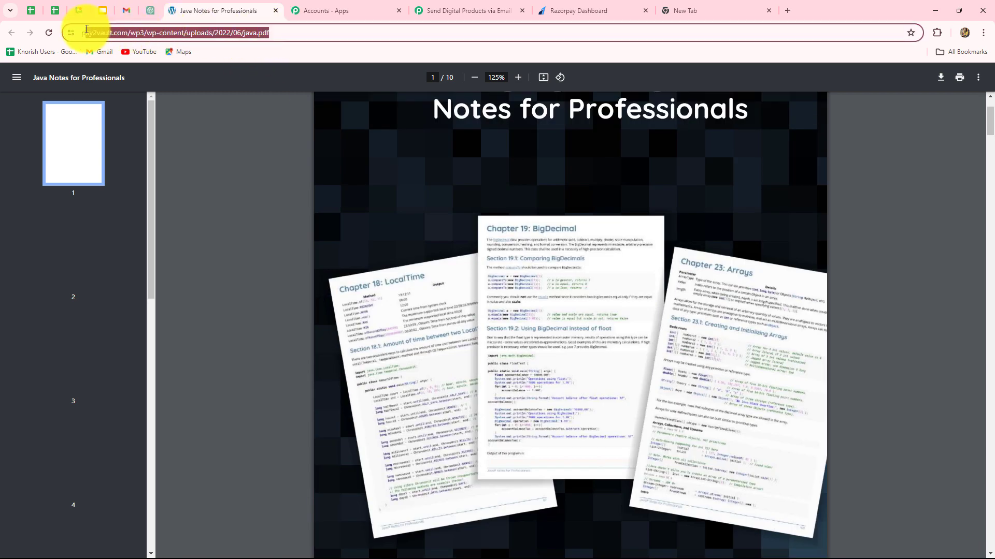
key(ctrl+Tab)
key(ctrl+Tab)
click(393, 306)
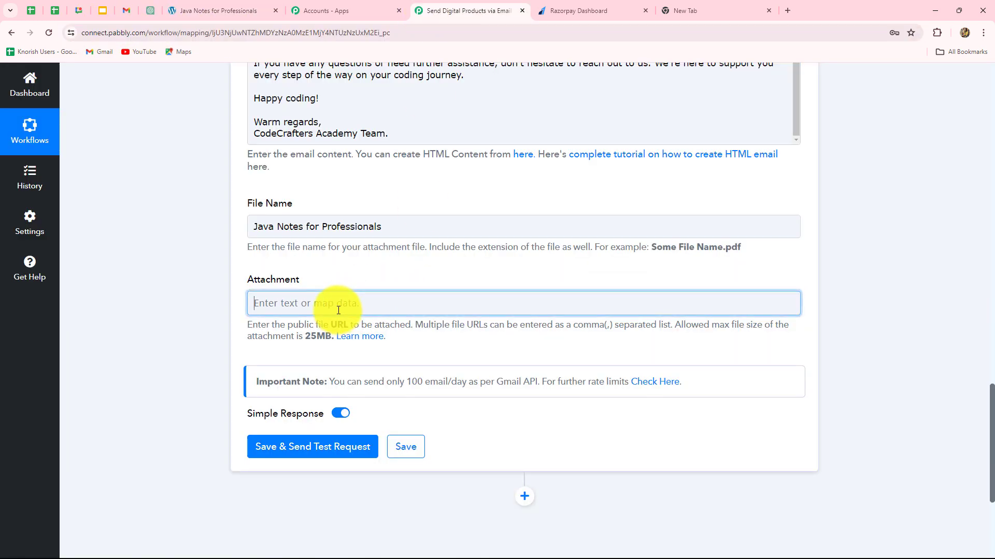
key(ctrl+v)
click(122, 304)
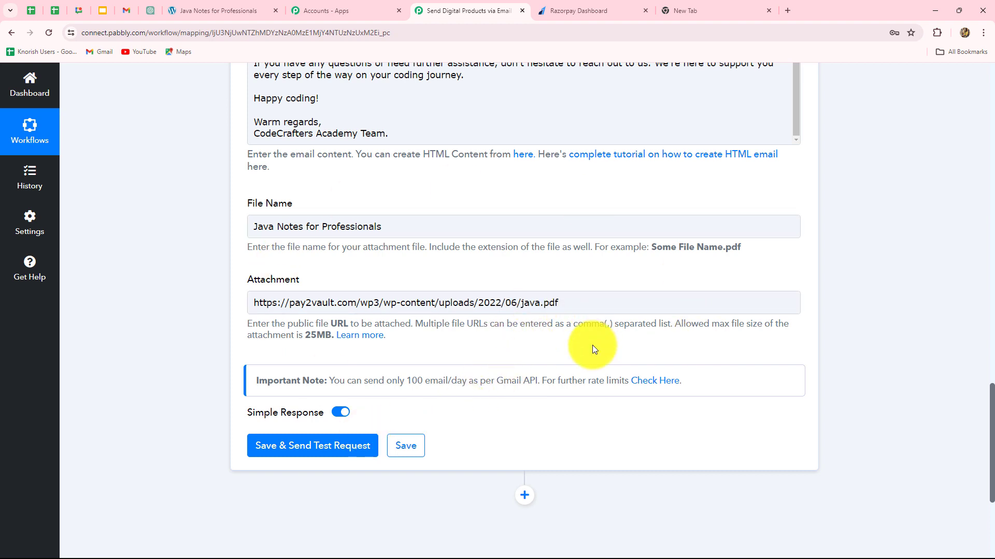
- Save and send a test email, confirm status sent, then switch to the Gmail tab
click(321, 447)
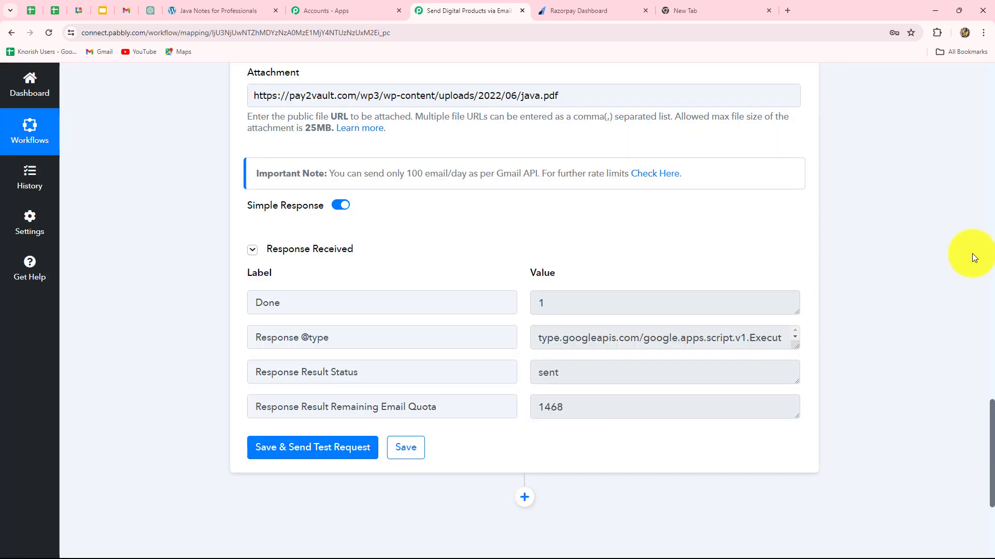
scroll(972, 254, up, 15)
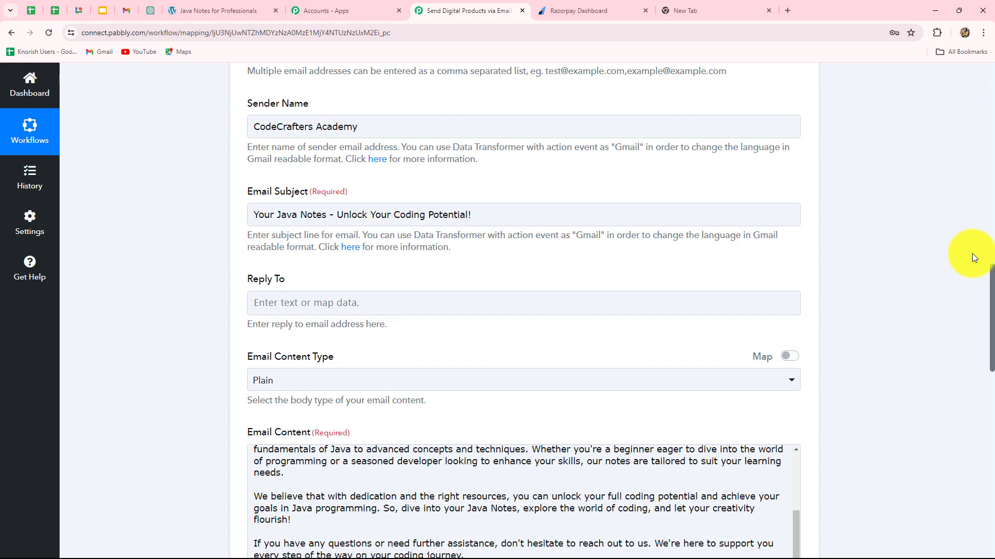
scroll(972, 253, up, 6)
scroll(972, 254, down, 3)
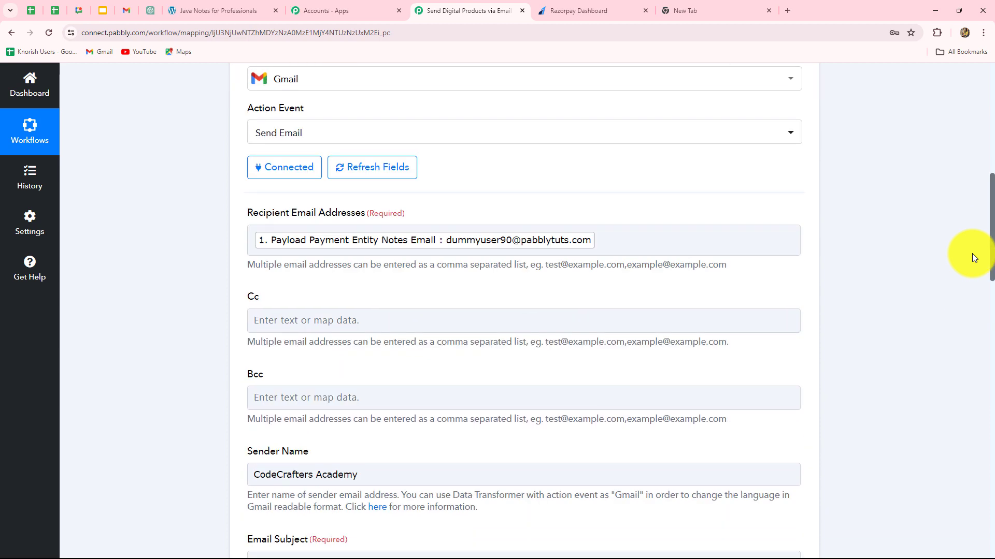
key(ctrl+5)
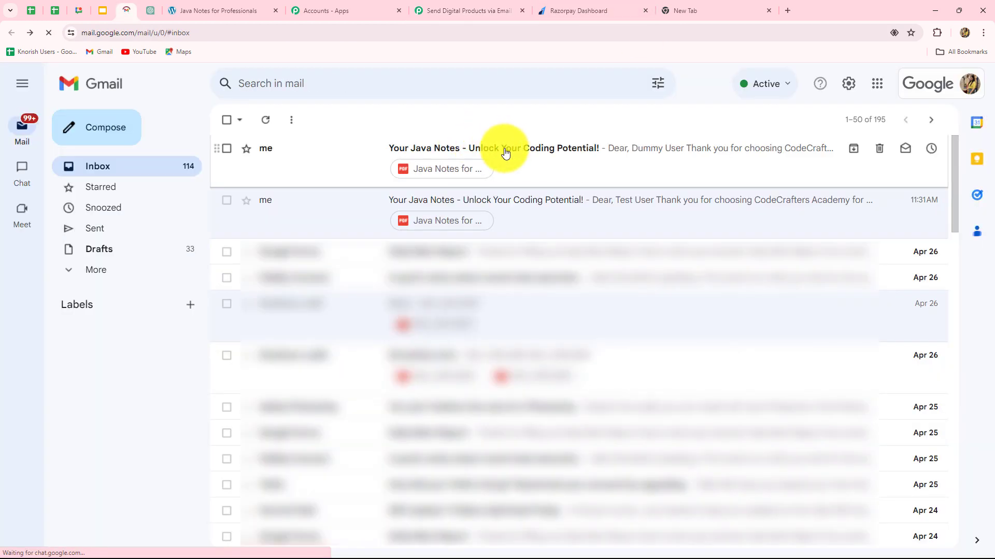
- Confirm the newest Java Notes email has its PDF attachment, then go to Razorpay Payment Pages
click(506, 151)
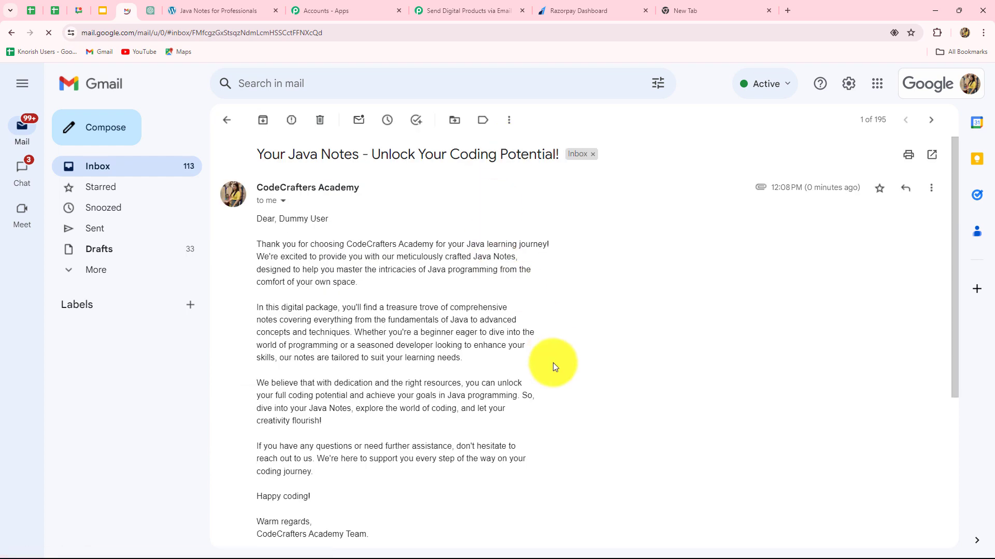
scroll(386, 287, down, 1)
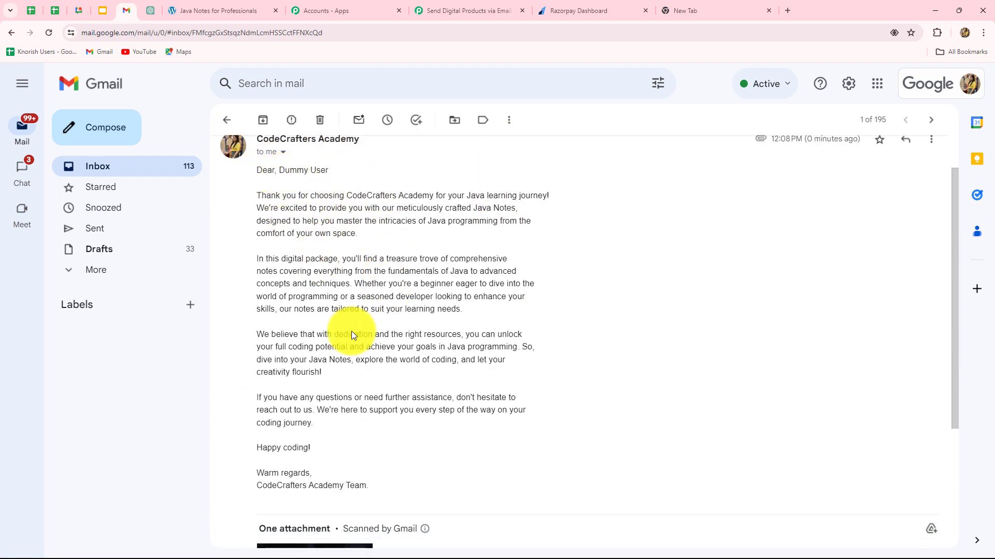
scroll(352, 332, down, 2)
scroll(352, 331, down, 2)
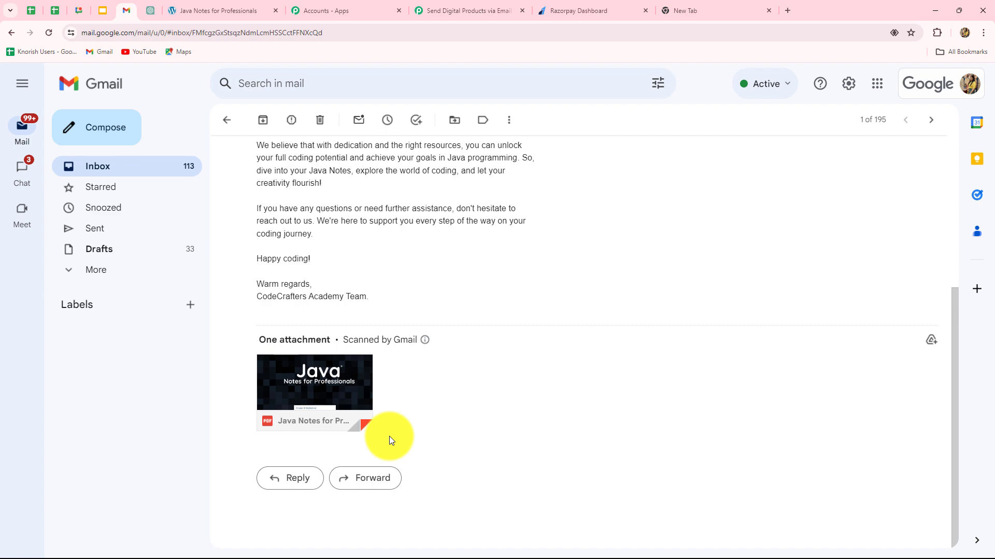
click(578, 10)
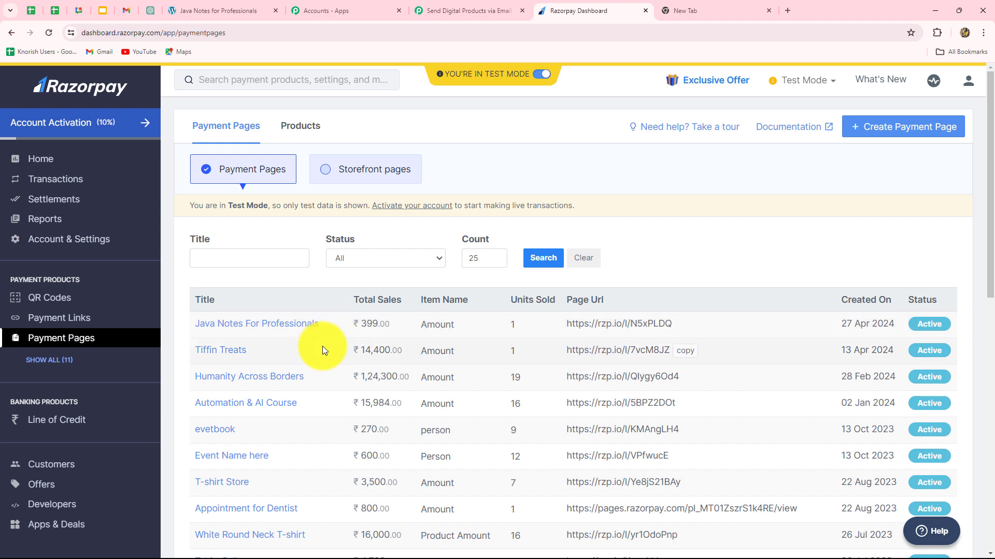
- Open the Java Notes For Professionals payment page privately and select Java Notes as the item
click(687, 326)
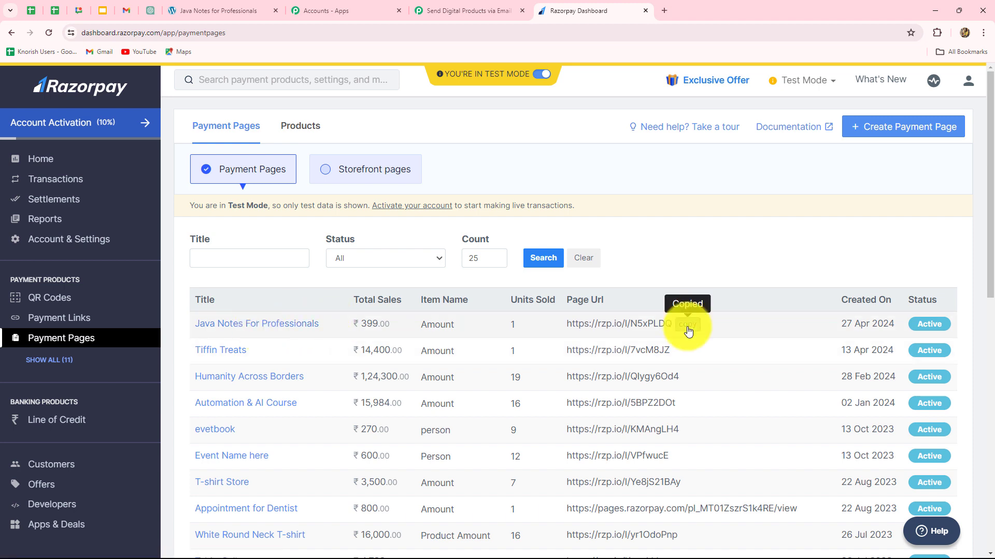
click(664, 1)
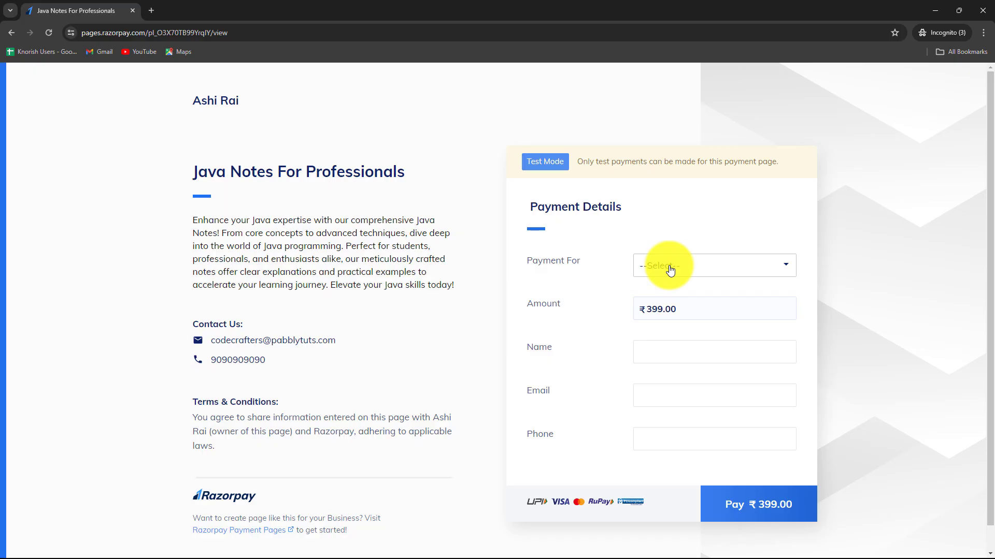
click(669, 269)
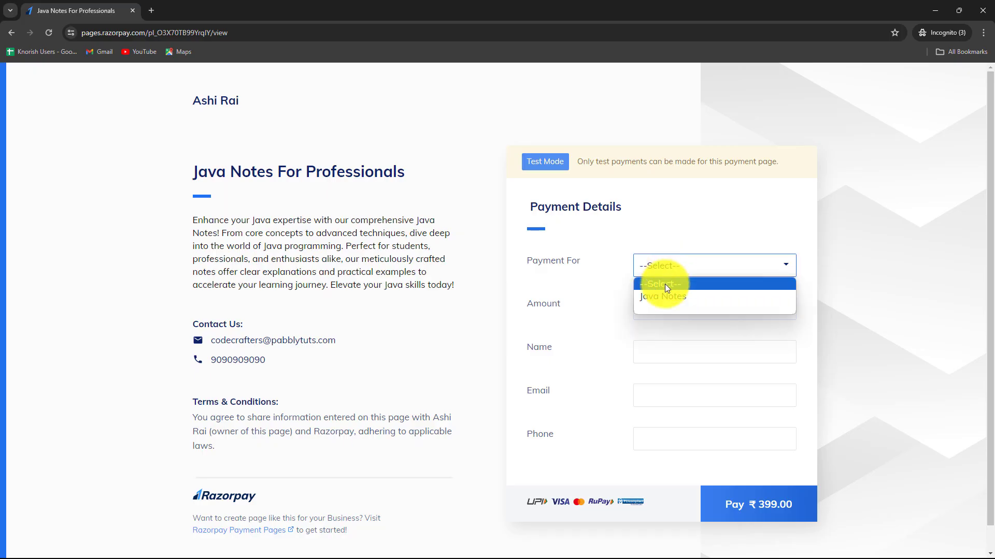
click(662, 299)
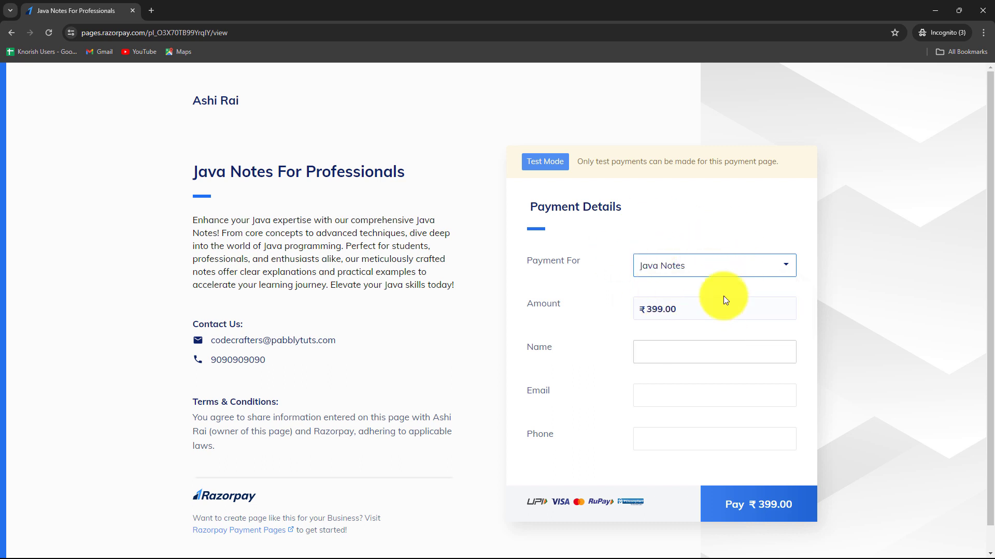
- Fill in the buyer's name, e-mail address and phone number on the payment form
click(673, 353)
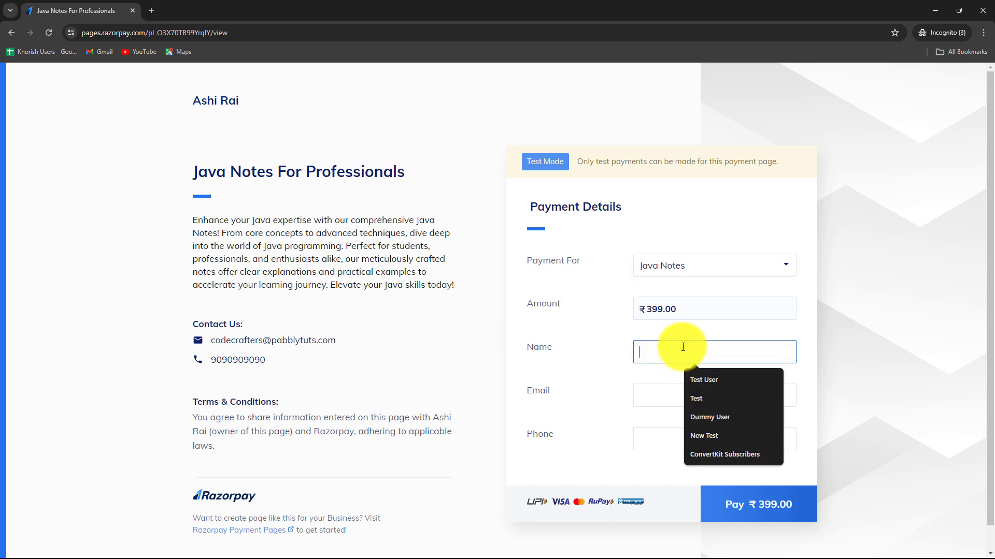
text(Smart User)
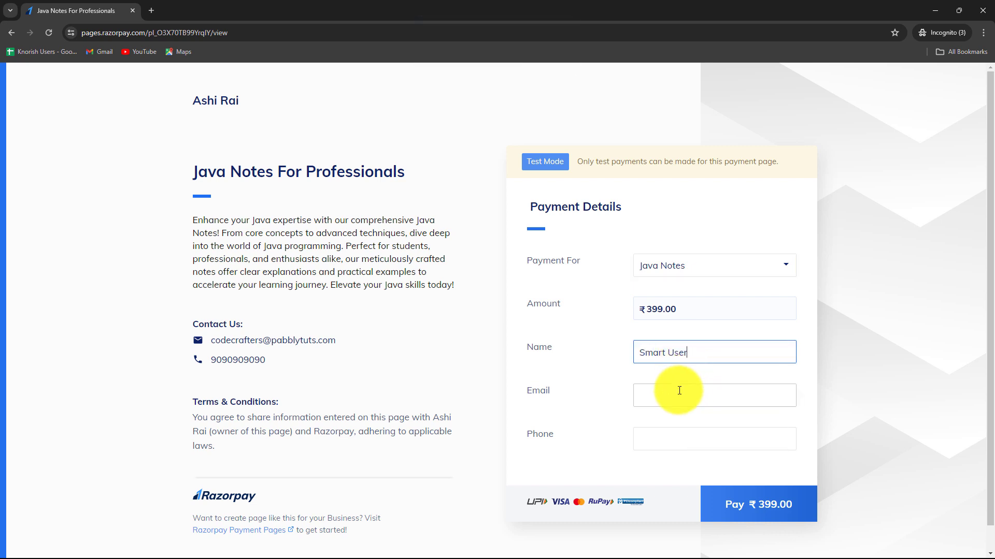
click(679, 390)
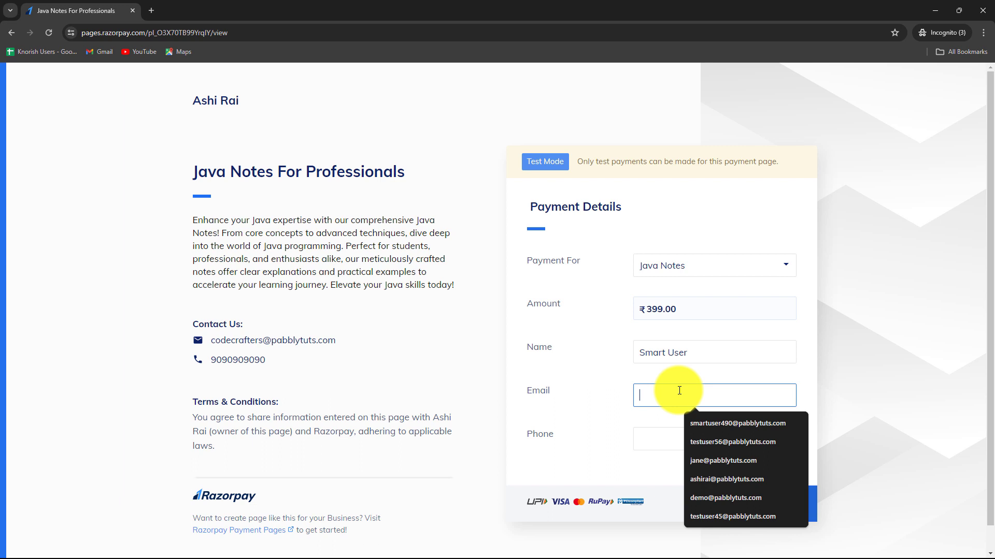
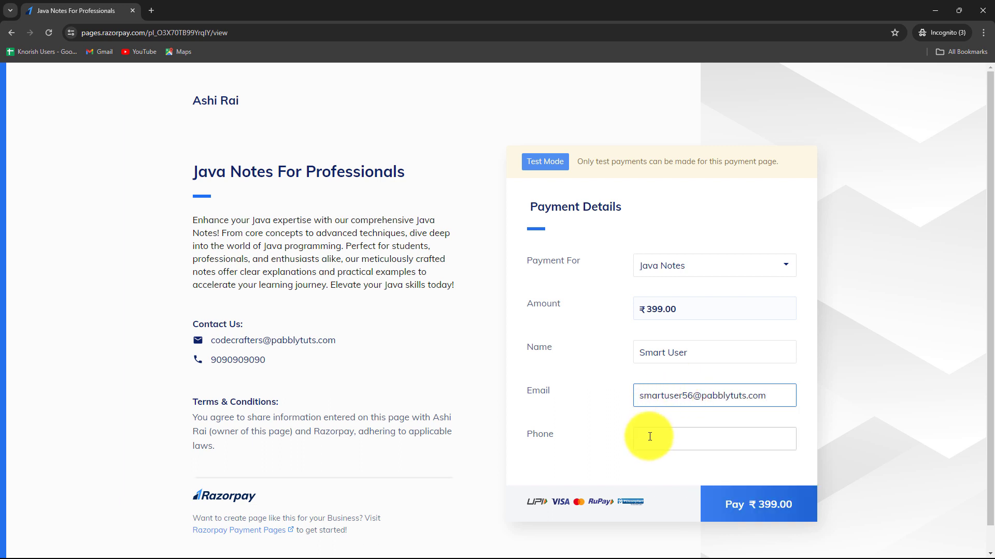
click(651, 438)
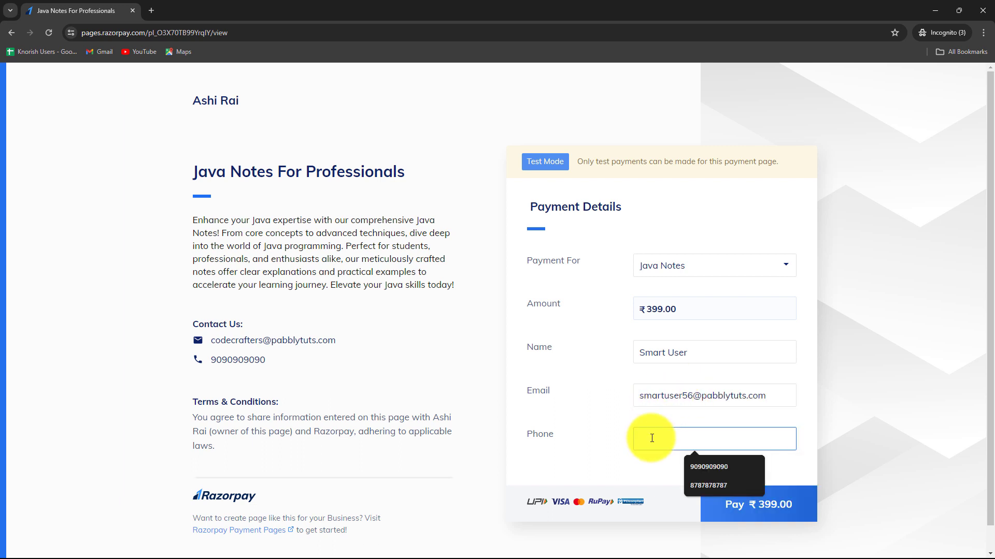
text(7878787878)
- Proceed to pay ₹399 using a test card
click(799, 506)
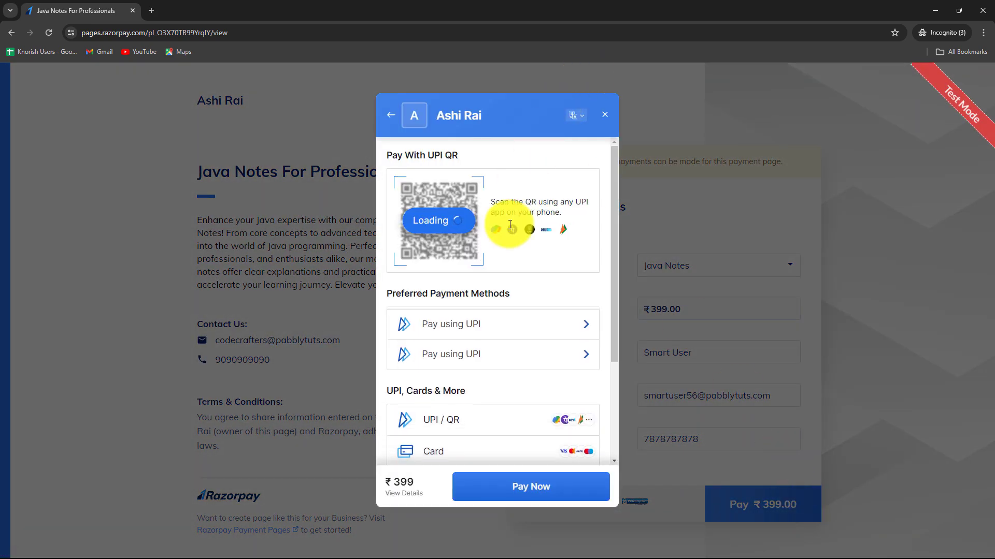
click(439, 445)
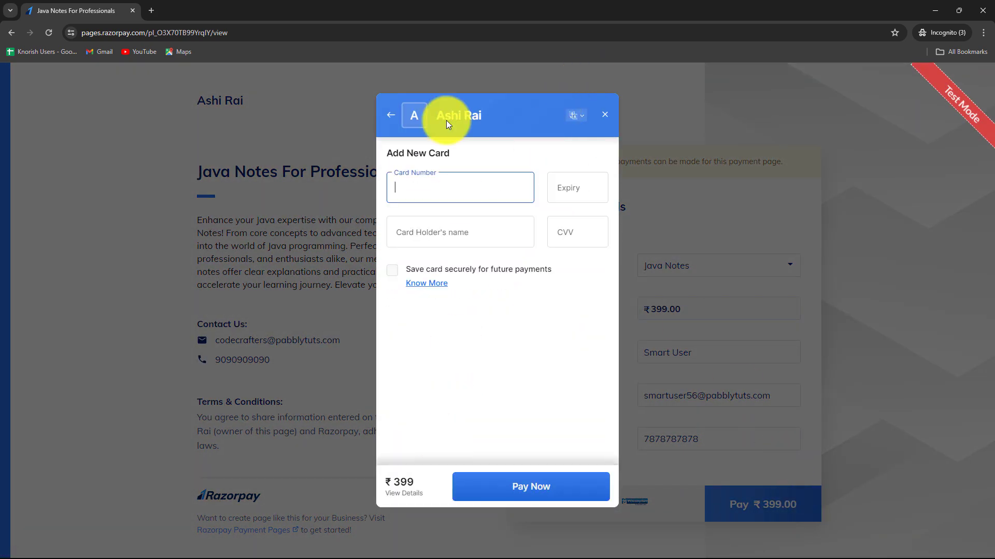
text(4)
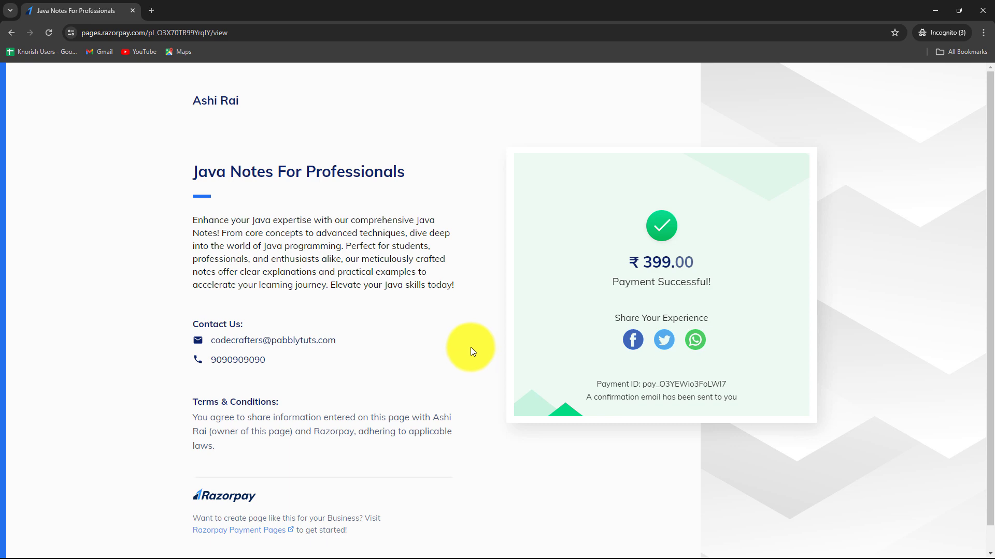
- Check the new Java Notes email in Gmail, highlighting the buyer's name in the greeting
click(937, 12)
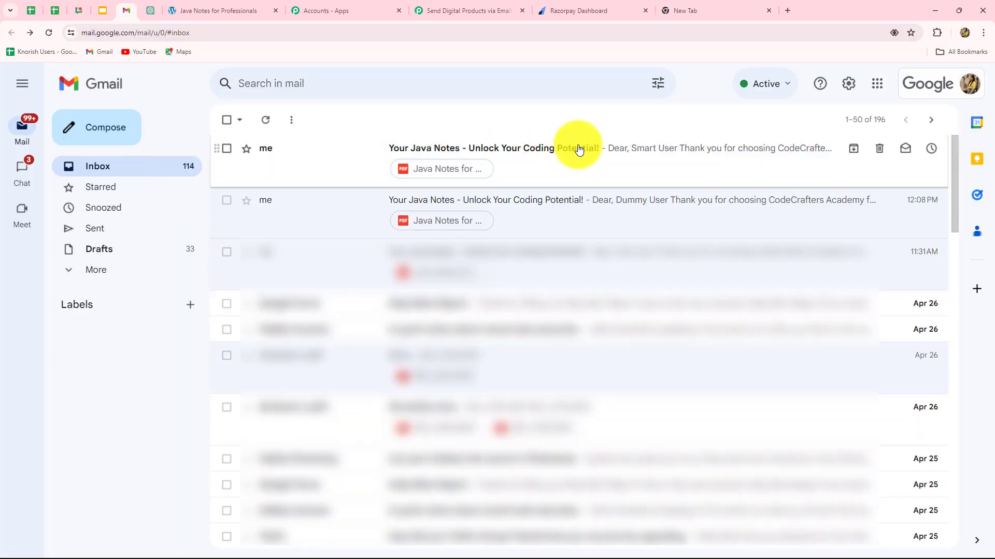
click(579, 150)
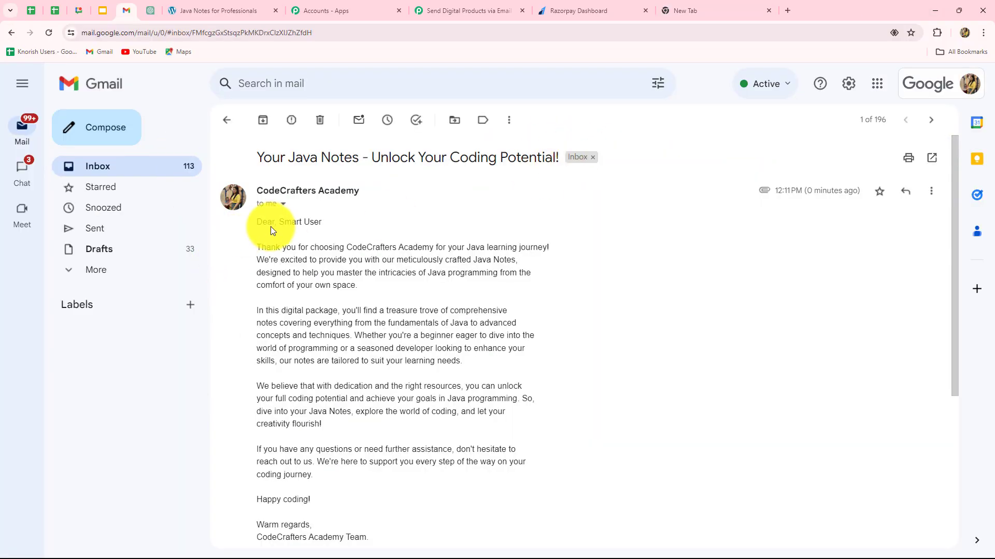
drag(278, 223, 370, 226)
scroll(571, 355, down, 5)
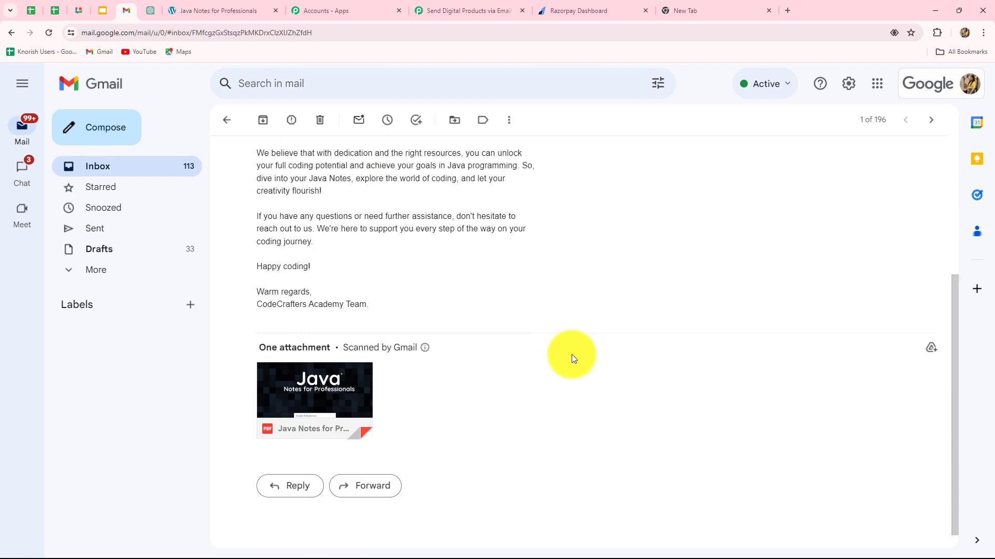
- Back in the Pabbly workflow, collapse the Gmail send-email step
click(444, 10)
scroll(937, 303, up, 15)
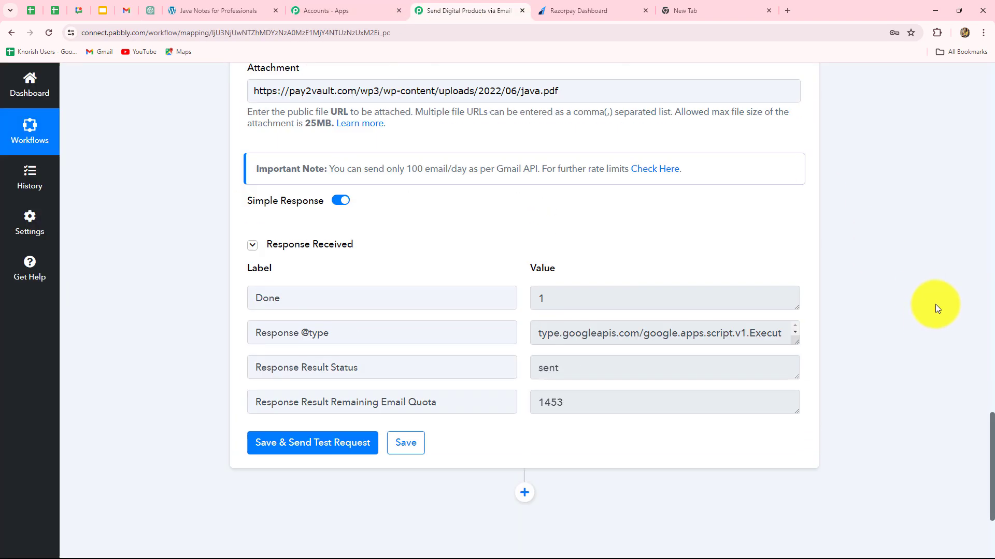
scroll(938, 303, up, 5)
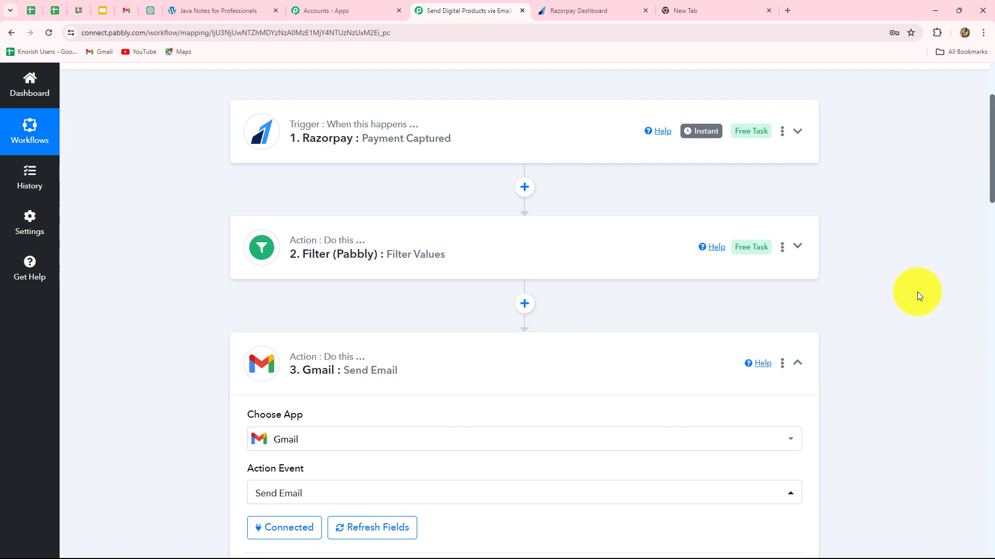
click(796, 362)
scroll(890, 341, up, 3)
scroll(891, 340, down, 3)
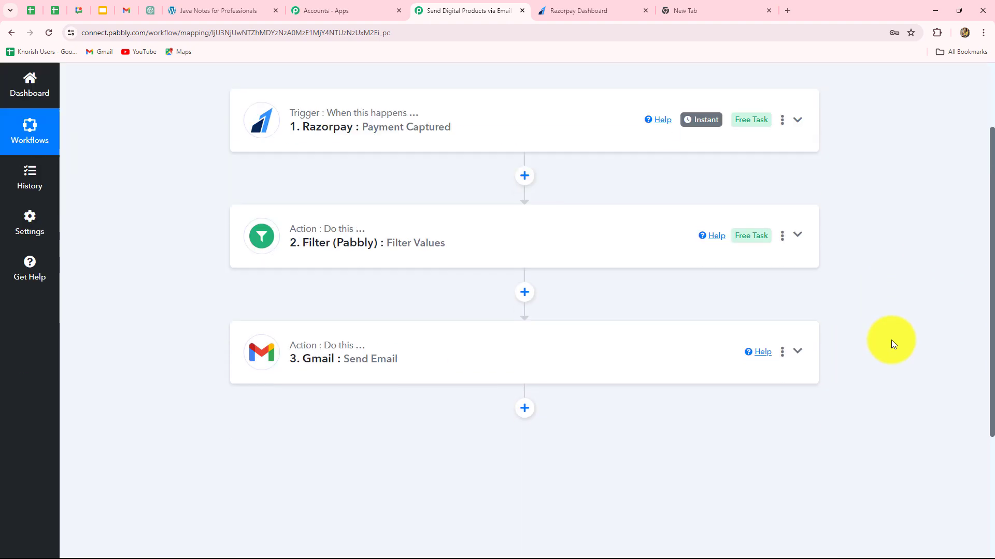